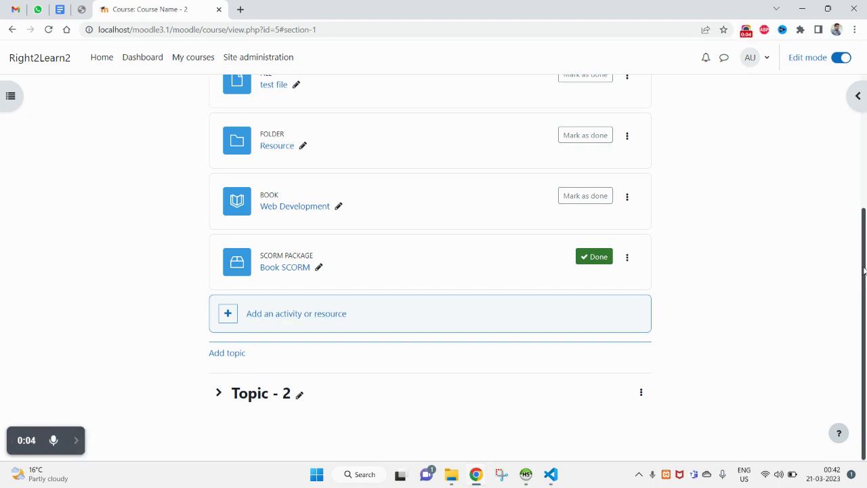
# From Topic - 1's activity chooser, pick Survey to open a blank survey form.
pyautogui.moveTo(865, 261); pyautogui.dragTo(840, 131)
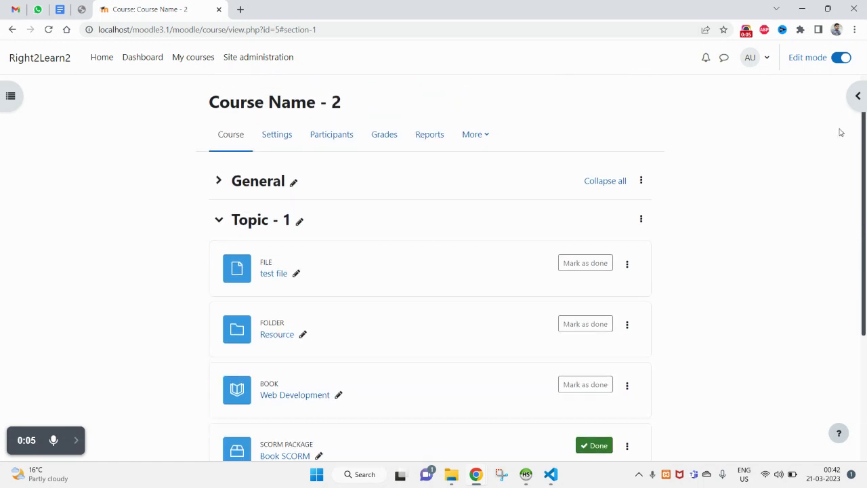
pyautogui.scroll(-2, 846, 287)
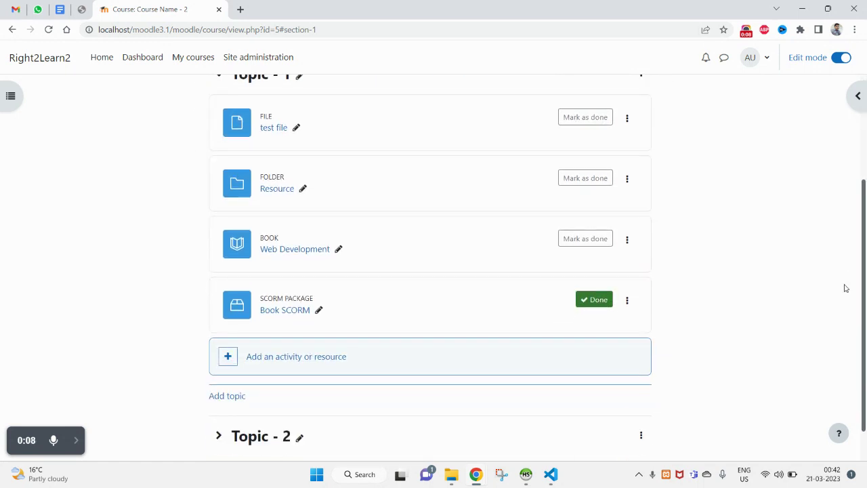
pyautogui.moveTo(865, 248); pyautogui.dragTo(806, 112)
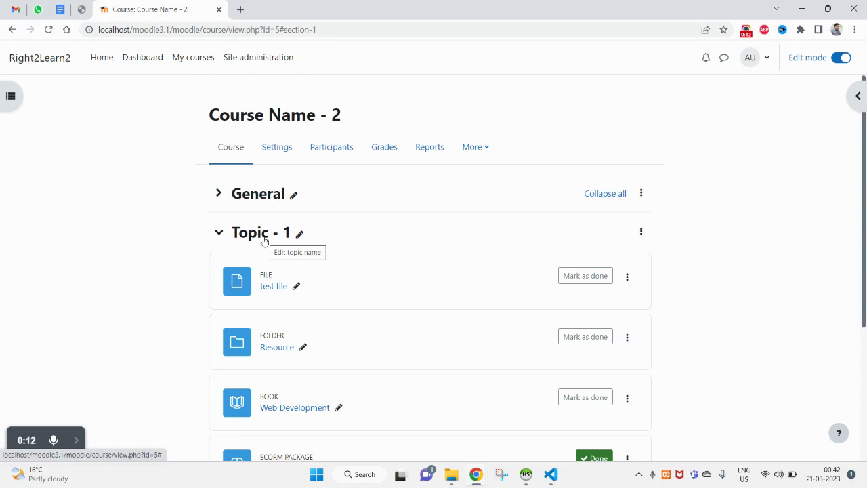
pyautogui.scroll(-1, 264, 237)
pyautogui.scroll(-1, 263, 241)
pyautogui.scroll(-1, 262, 271)
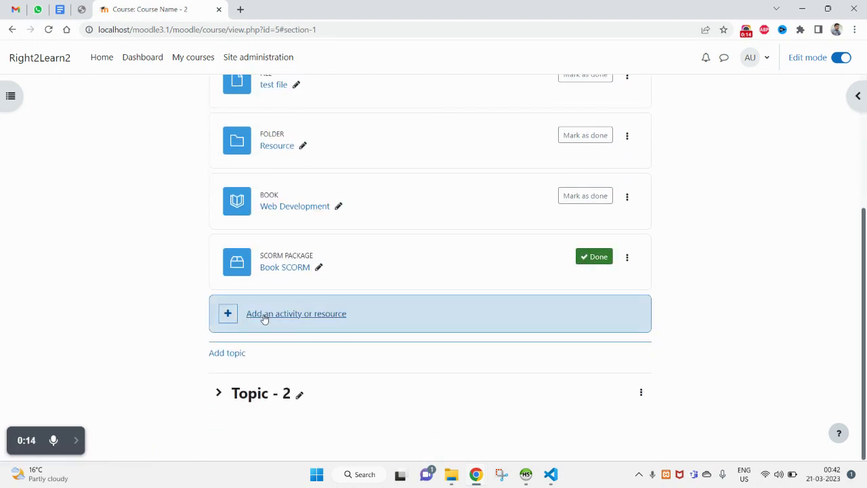
pyautogui.click(265, 317)
pyautogui.scroll(-1, 434, 240)
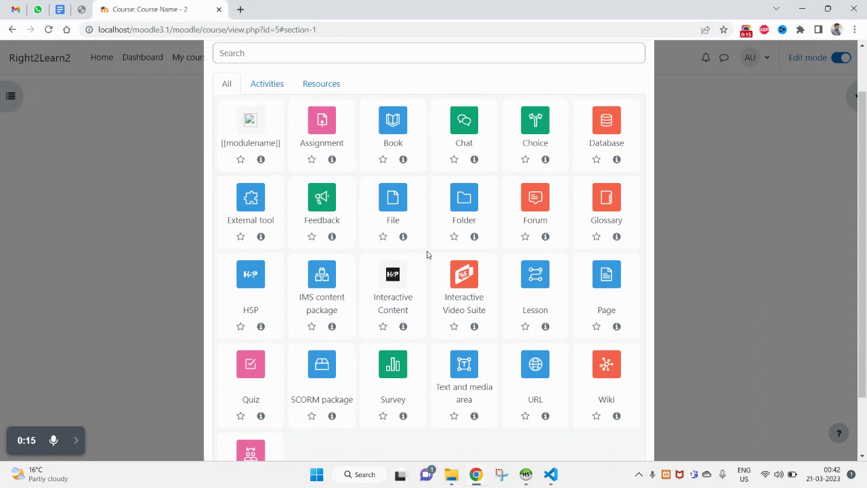
pyautogui.scroll(-1, 428, 253)
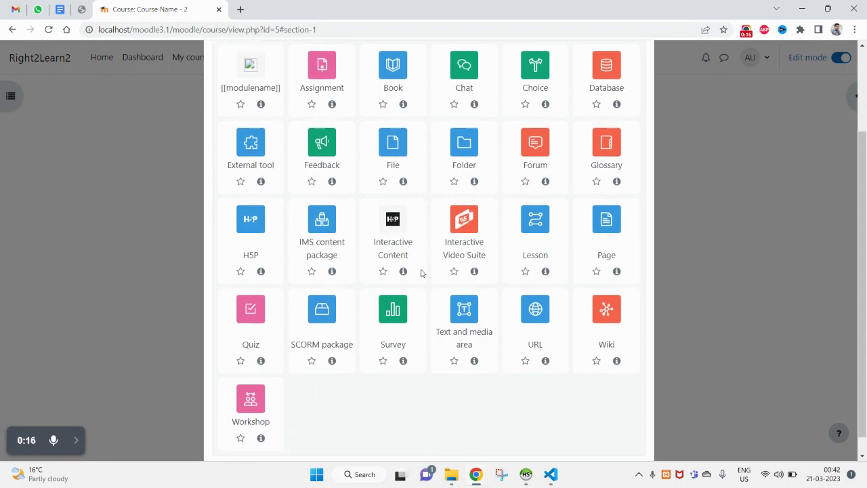
pyautogui.click(393, 316)
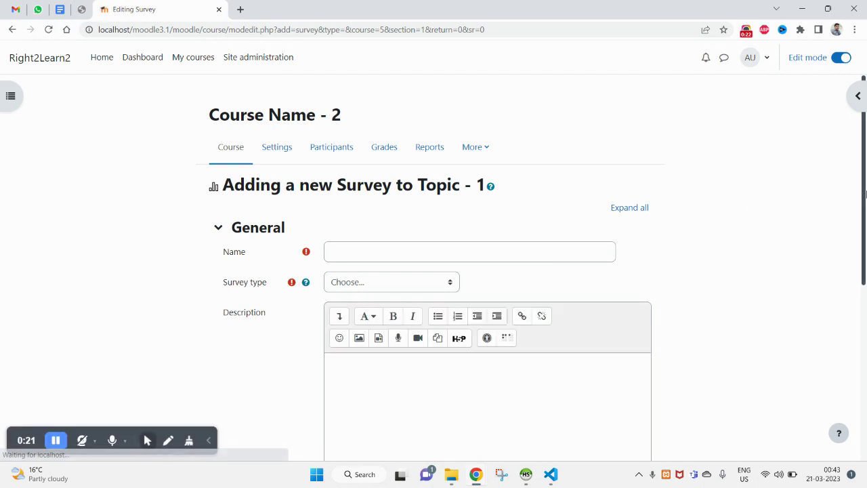
# Name the survey 'Survey name' and give it the description 'Survey description'.
pyautogui.doubleClick(368, 184)
pyautogui.hotkey('ctrl', 'c')
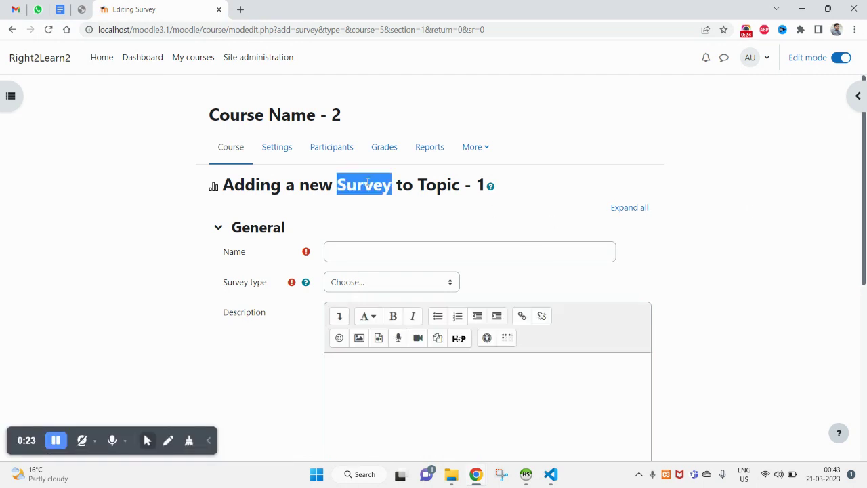
pyautogui.click(381, 255)
pyautogui.hotkey('ctrl', 'v')
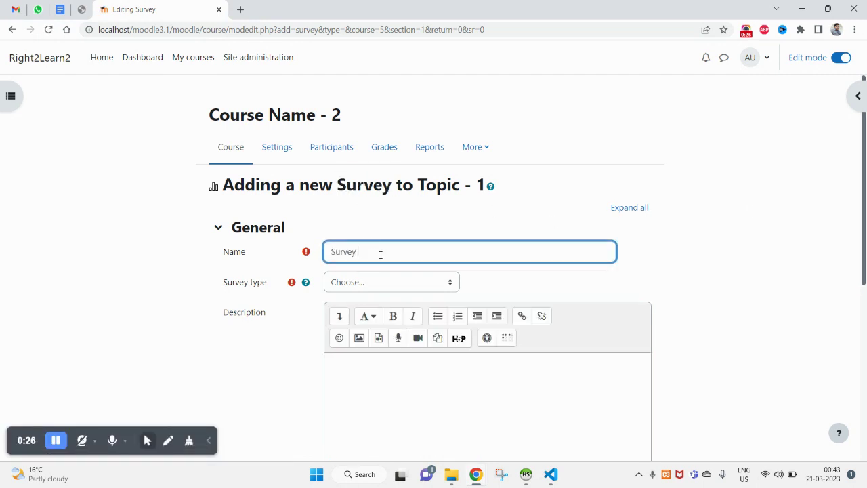
pyautogui.hotkey('ctrl', 'a')
pyautogui.hotkey('ctrl', 'c')
pyautogui.click(367, 376)
pyautogui.hotkey('ctrl', 'v')
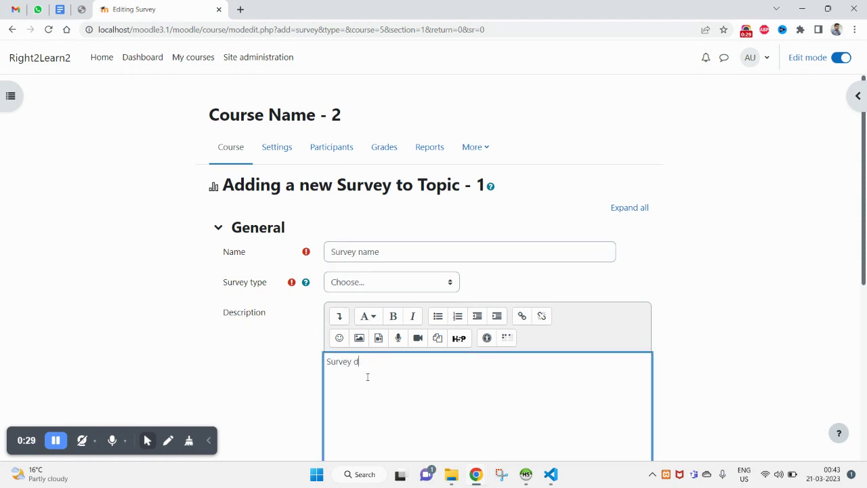
pyautogui.write('escription')
# Set the survey type to ATTLS (20 item version).
pyautogui.scroll(-1, 372, 285)
pyautogui.click(360, 226)
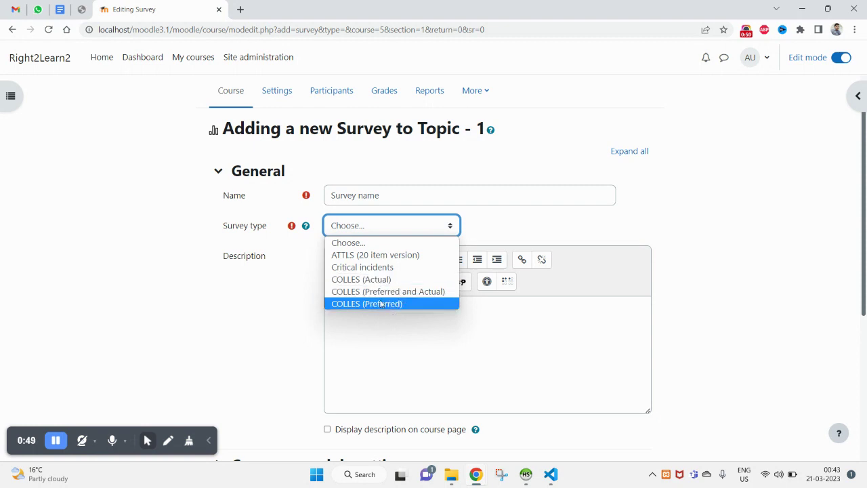
pyautogui.click(381, 257)
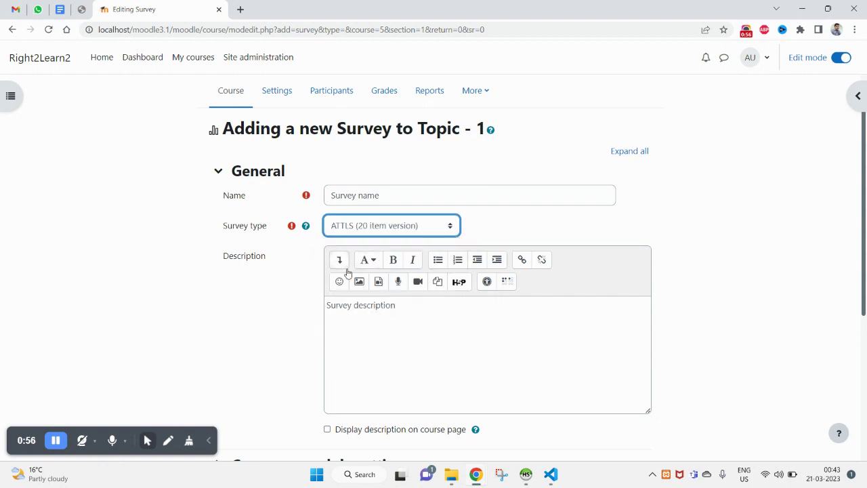
pyautogui.scroll(-4, 332, 352)
# Save and display the survey, then scroll through its ATTLS questions.
pyautogui.click(464, 384)
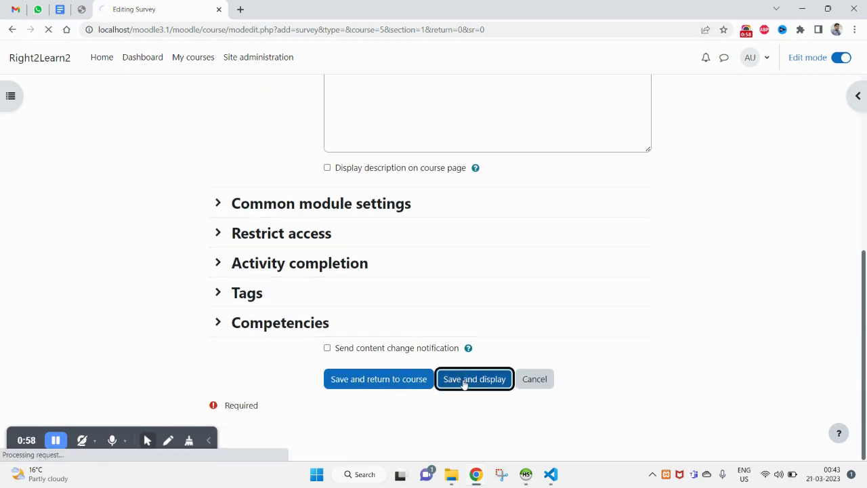
pyautogui.scroll(-2, 460, 381)
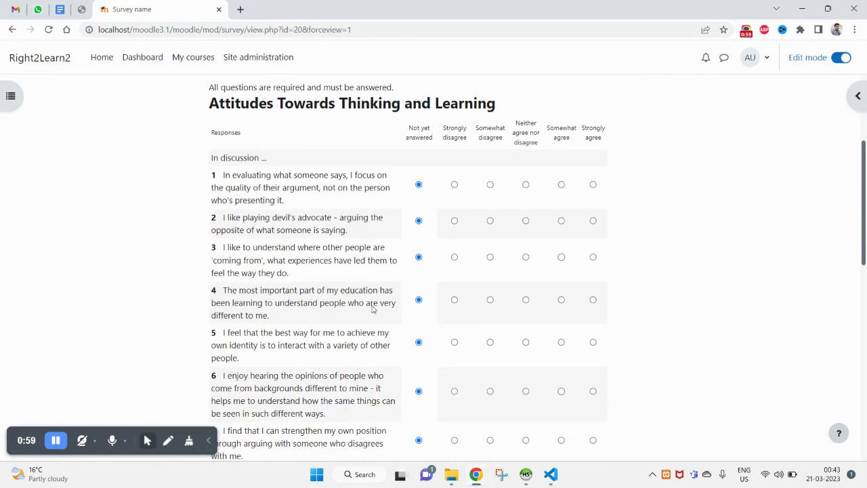
pyautogui.scroll(-5, 368, 311)
pyautogui.scroll(5, 367, 311)
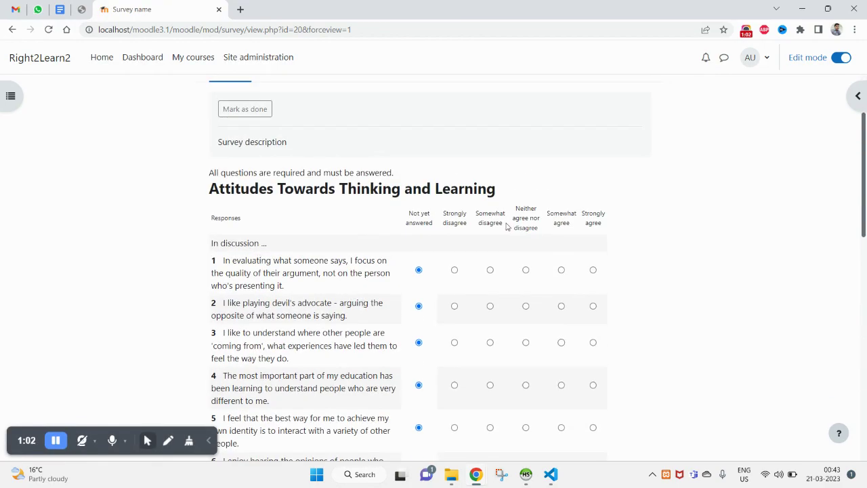
pyautogui.scroll(2, 325, 263)
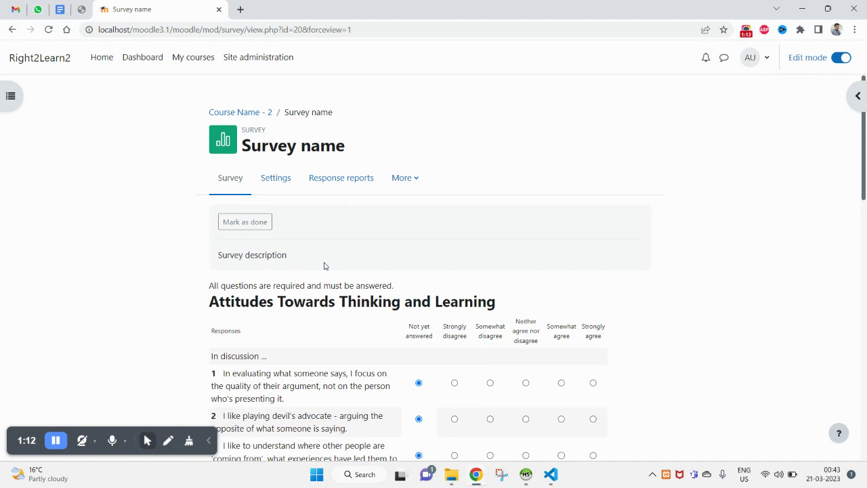
pyautogui.scroll(-2, 324, 266)
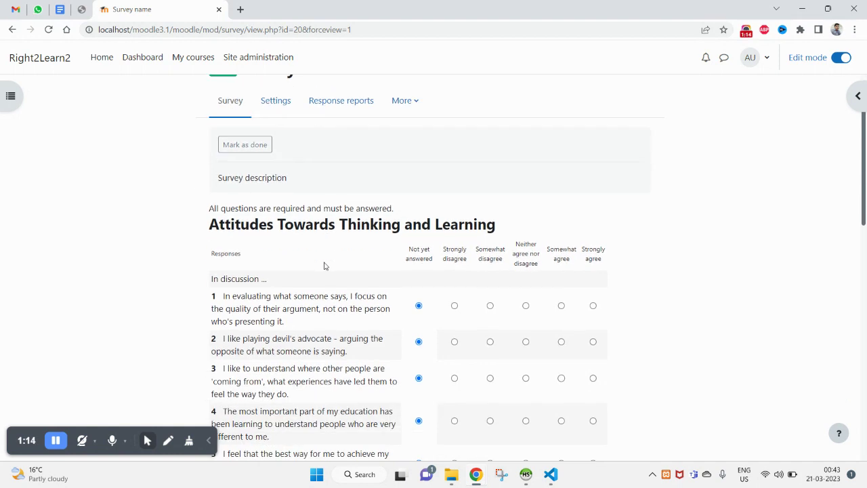
pyautogui.scroll(-2, 324, 262)
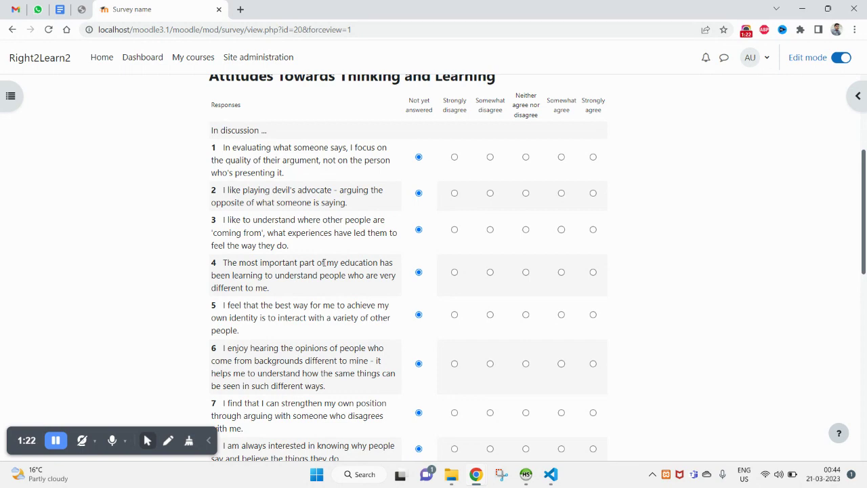
pyautogui.scroll(-3, 323, 298)
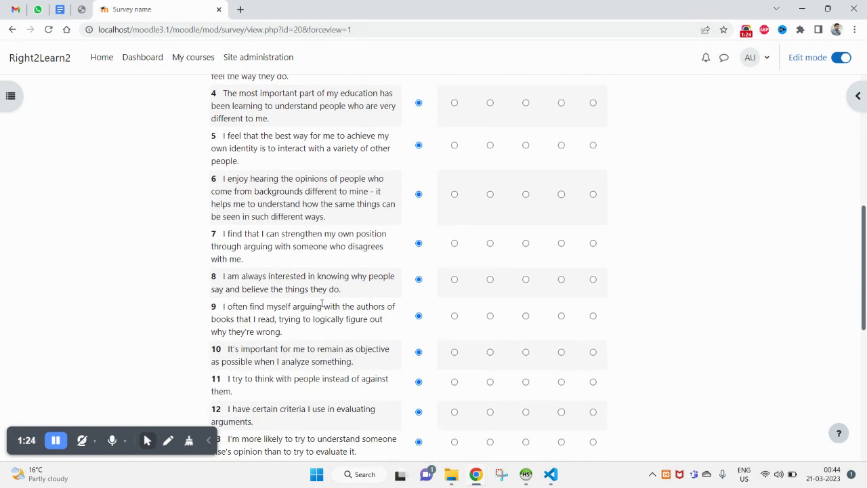
pyautogui.scroll(-1, 322, 302)
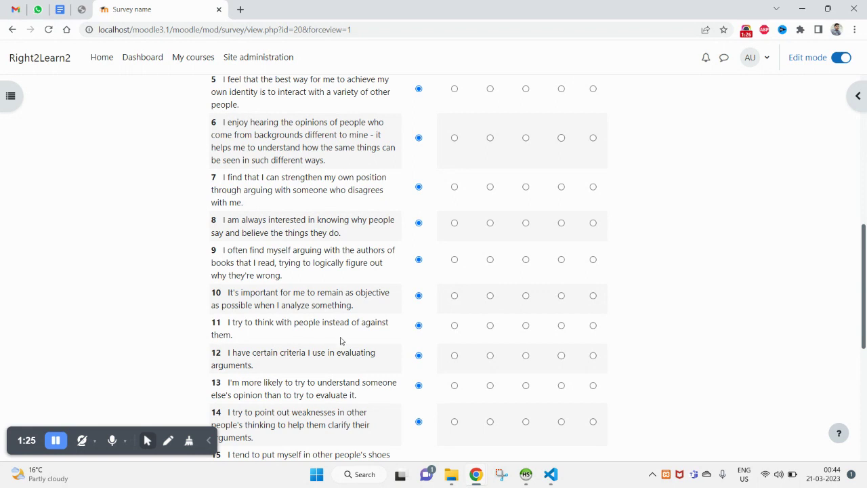
# Highlight questions 11 and 12 and the Strongly disagree answer-scale headings.
pyautogui.tripleClick(287, 323)
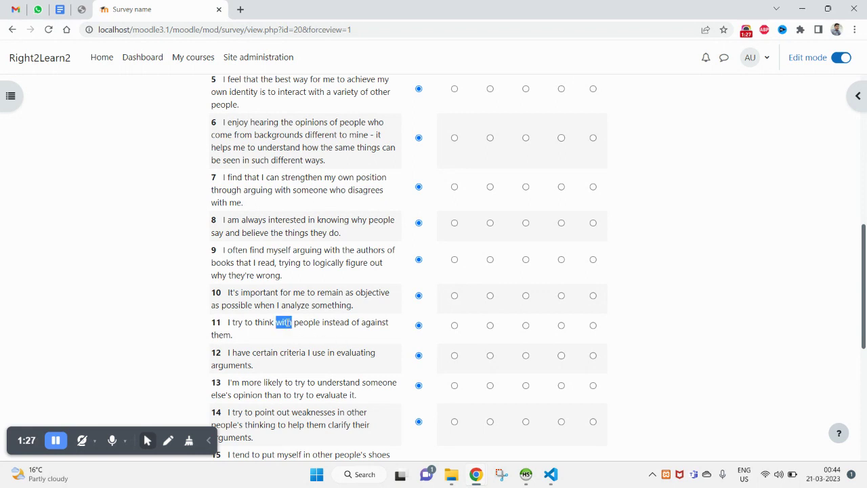
pyautogui.click(230, 320)
pyautogui.tripleClick(288, 331)
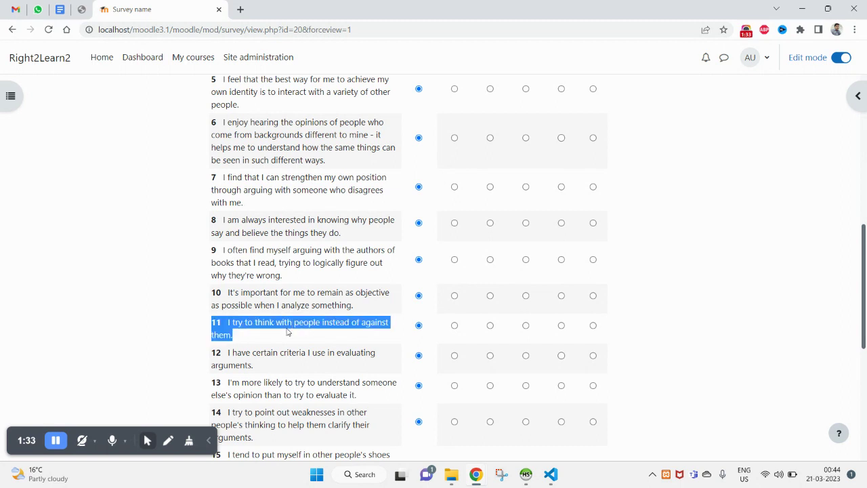
pyautogui.tripleClick(244, 353)
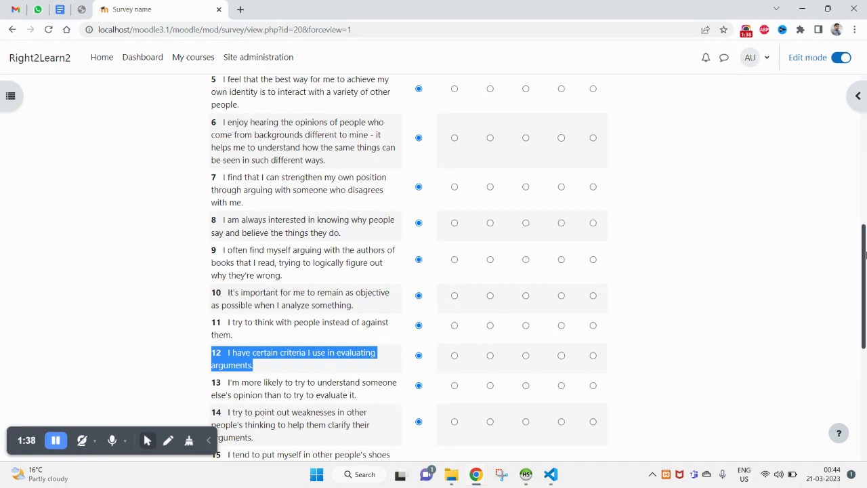
pyautogui.scroll(-1, 865, 253)
pyautogui.scroll(-1, 589, 258)
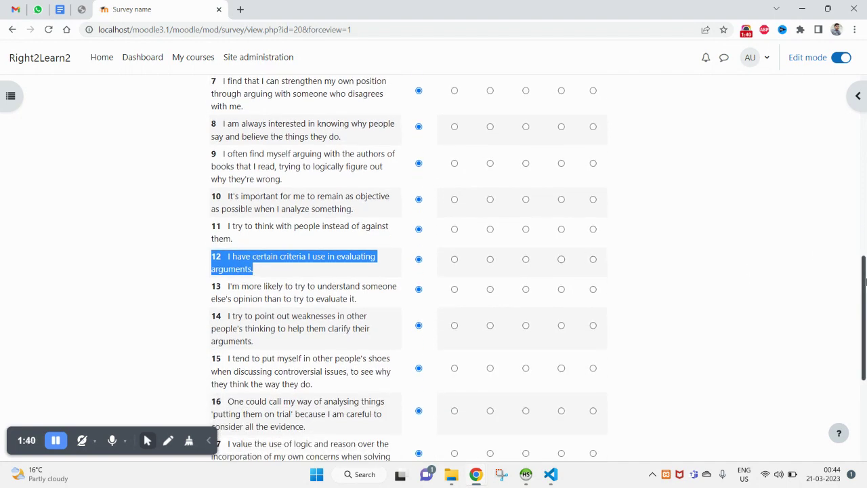
pyautogui.scroll(4, 831, 180)
pyautogui.scroll(2, 828, 166)
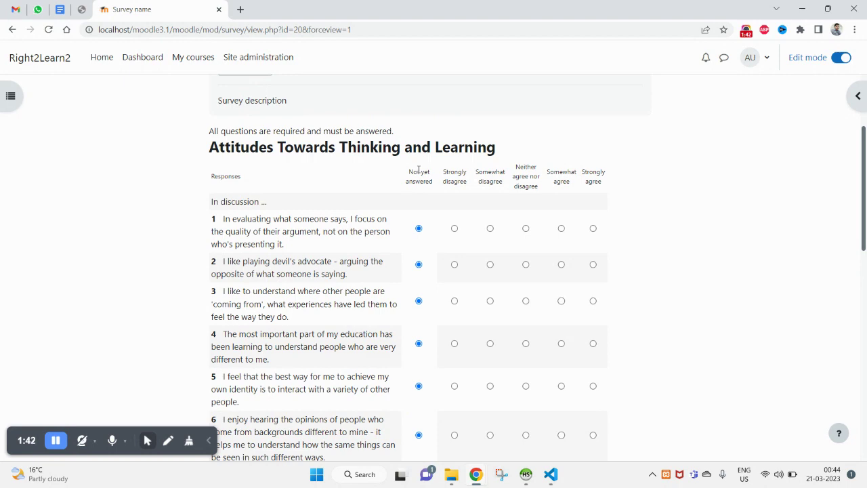
pyautogui.moveTo(418, 170)
pyautogui.mouseDown()
pyautogui.moveTo(432, 183)
pyautogui.moveTo(444, 169)
pyautogui.mouseUp()
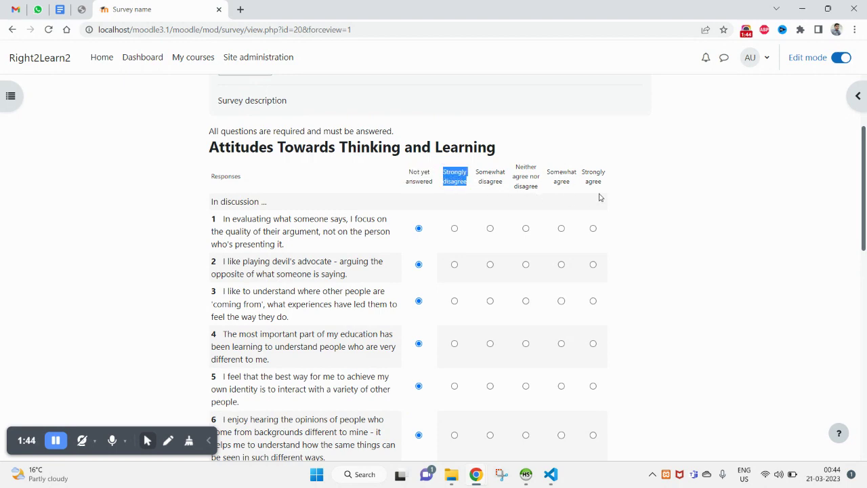
# Scroll up and down across the 20 ATTLS questions to review them.
pyautogui.scroll(-8, 839, 237)
pyautogui.scroll(9, 836, 203)
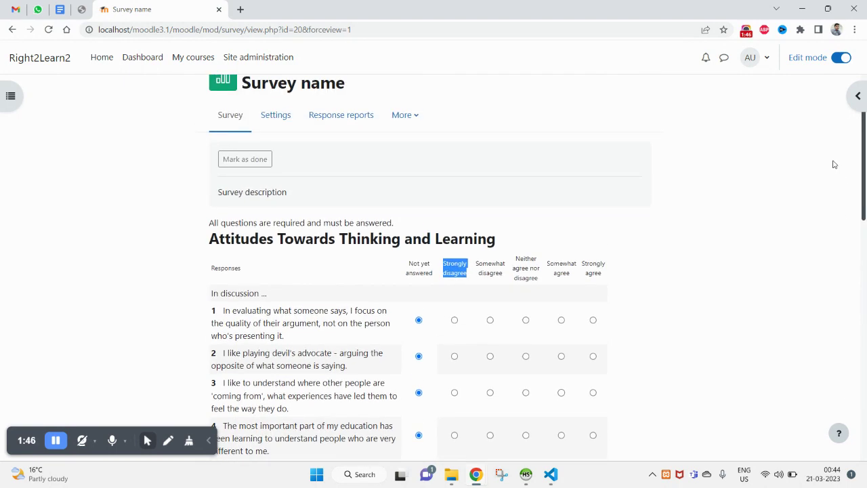
pyautogui.scroll(-9, 834, 165)
pyautogui.scroll(8, 783, 184)
pyautogui.scroll(-9, 783, 184)
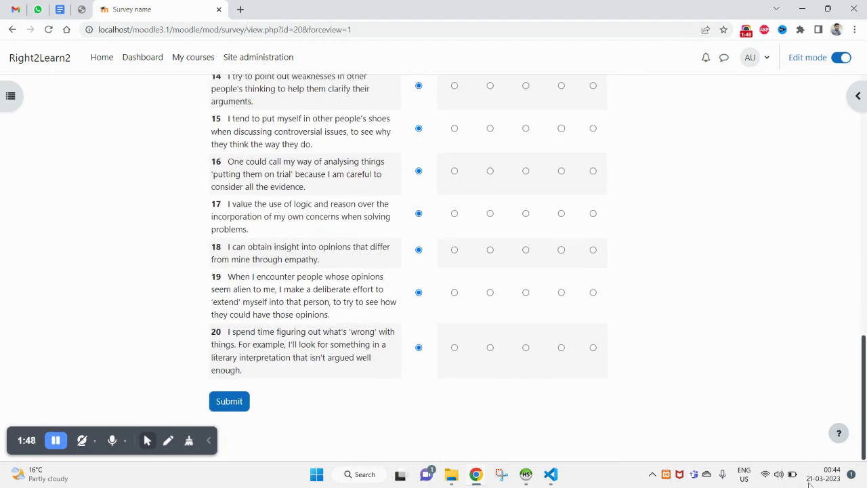
pyautogui.scroll(9, 785, 289)
pyautogui.scroll(-5, 782, 279)
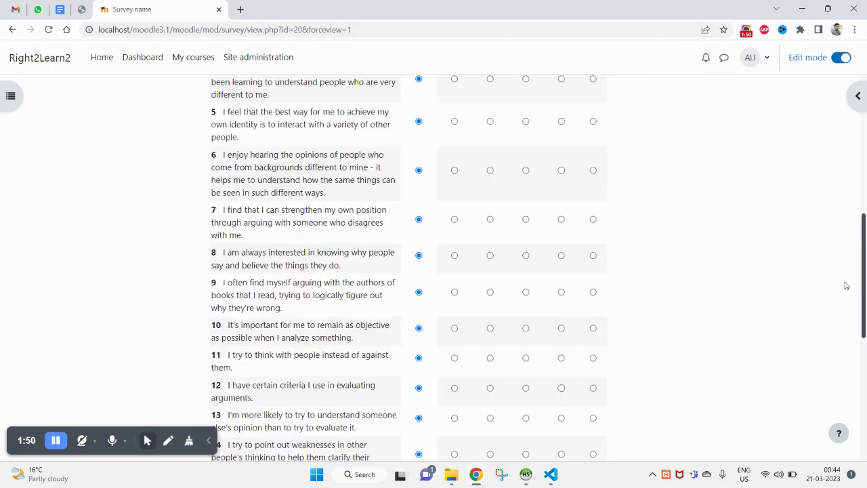
pyautogui.scroll(-4, 843, 285)
pyautogui.scroll(9, 833, 271)
pyautogui.scroll(-1, 813, 178)
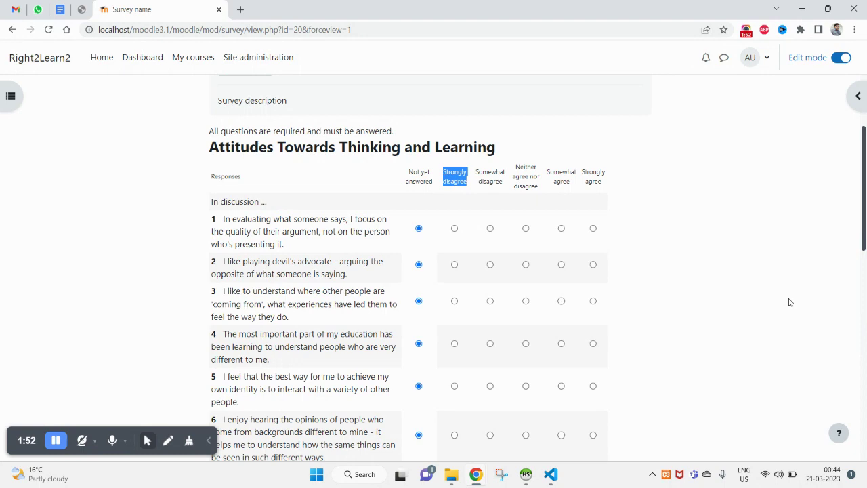
pyautogui.scroll(-5, 813, 285)
pyautogui.scroll(-4, 828, 321)
pyautogui.scroll(1, 836, 393)
pyautogui.scroll(4, 826, 318)
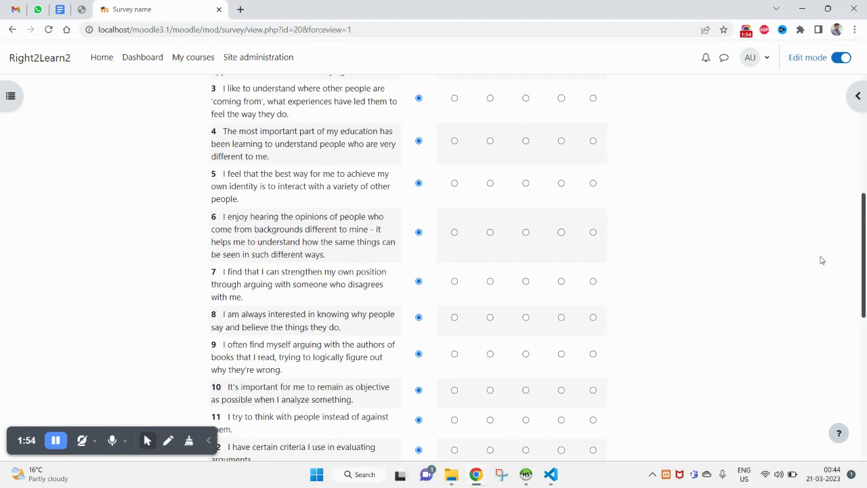
pyautogui.scroll(3, 818, 230)
pyautogui.scroll(1, 816, 200)
pyautogui.scroll(-2, 813, 210)
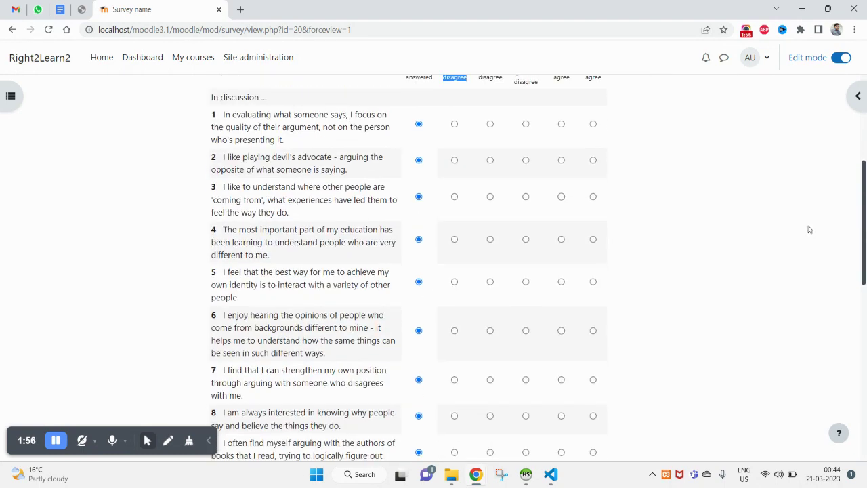
pyautogui.scroll(2, 808, 228)
pyautogui.scroll(3, 864, 220)
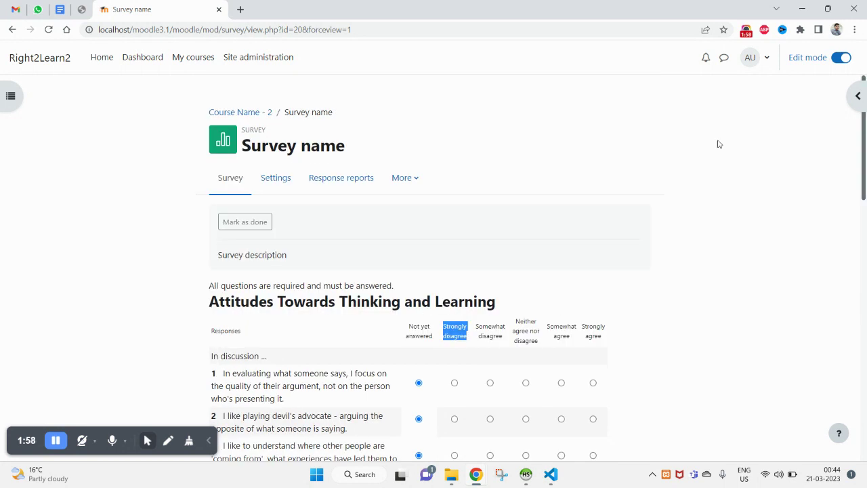
# Switch the survey type to Critical incidents in Settings and save and display it.
pyautogui.click(275, 175)
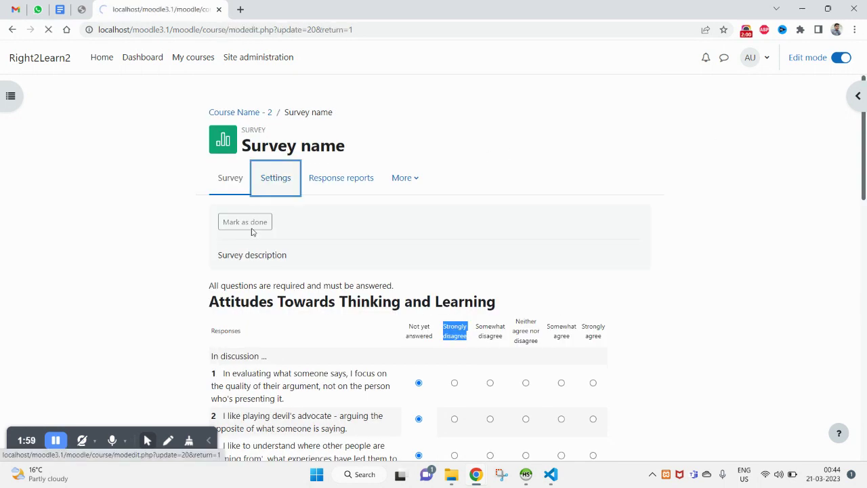
pyautogui.click(352, 315)
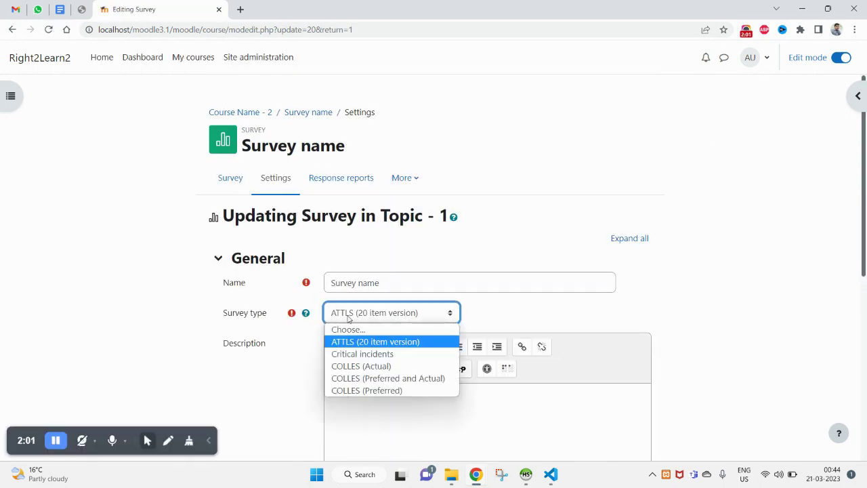
pyautogui.click(365, 354)
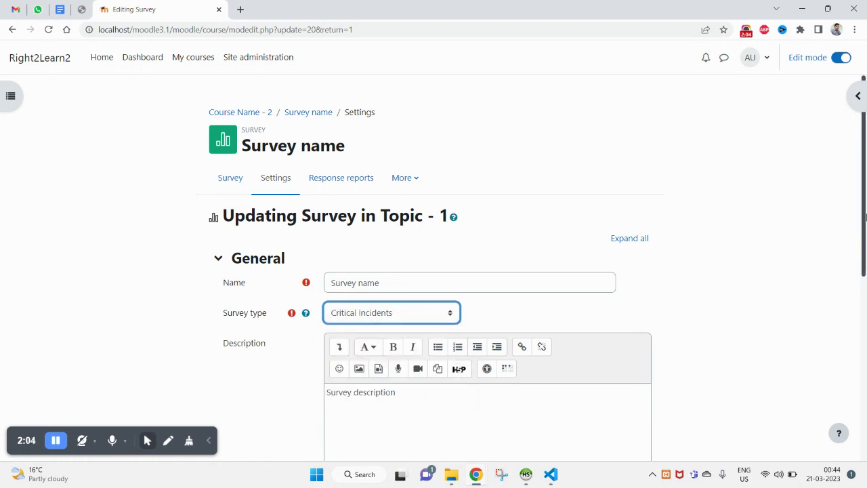
pyautogui.moveTo(865, 216); pyautogui.dragTo(848, 386)
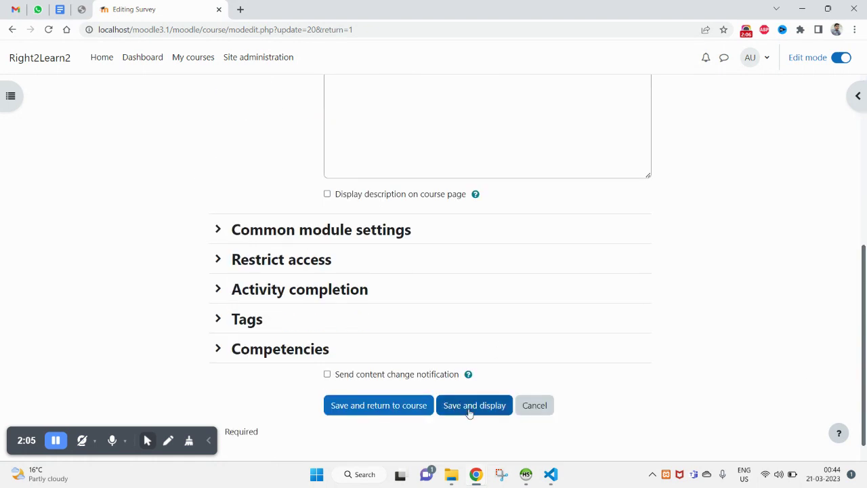
pyautogui.click(468, 409)
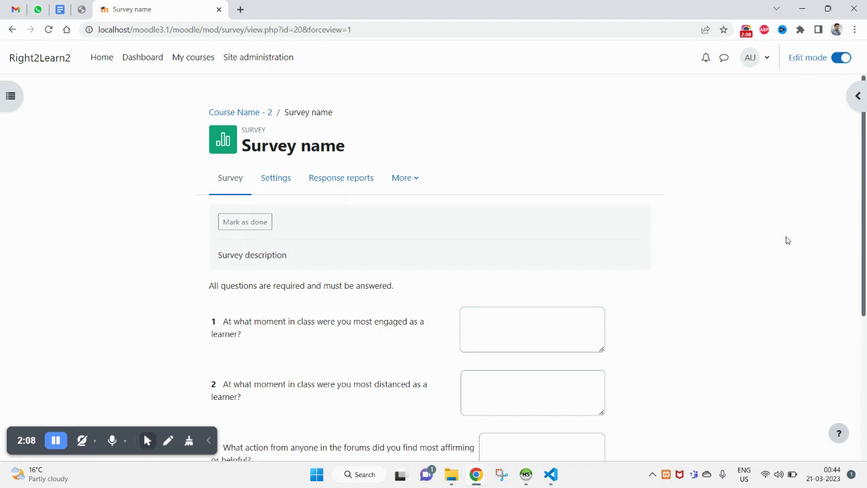
# Highlight the first two Critical incidents questions and scroll through all five.
pyautogui.scroll(-2, 863, 266)
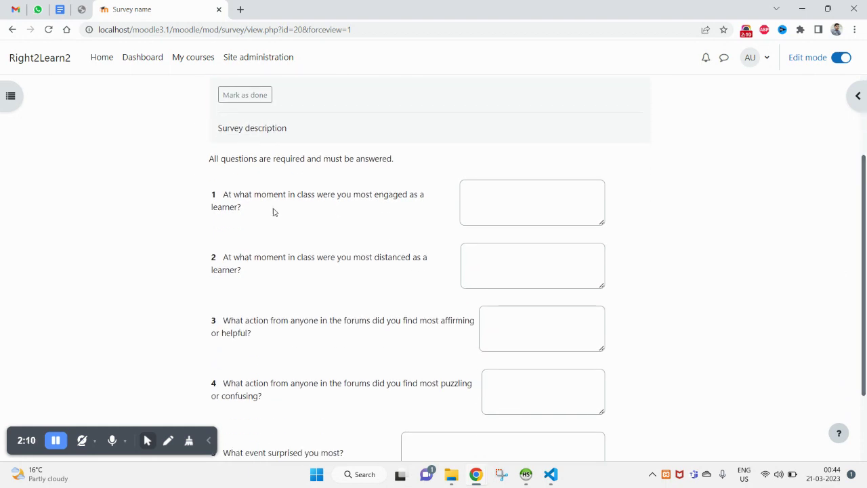
pyautogui.tripleClick(402, 198)
pyautogui.tripleClick(379, 259)
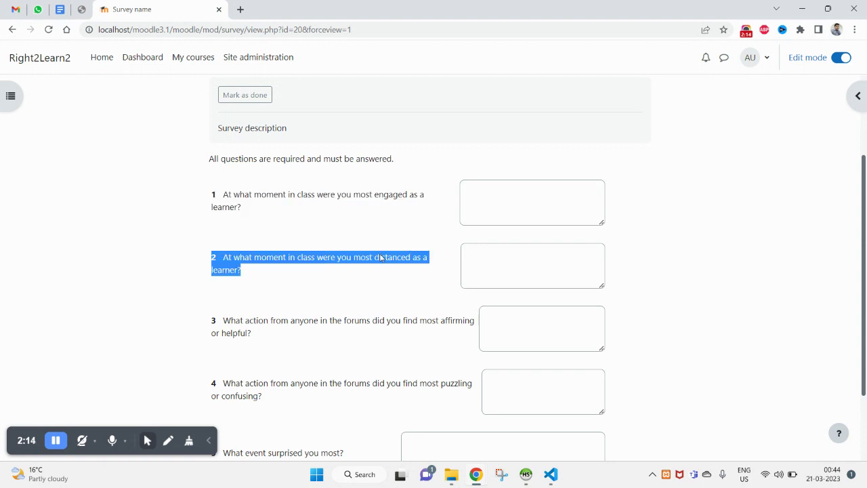
pyautogui.scroll(-2, 865, 200)
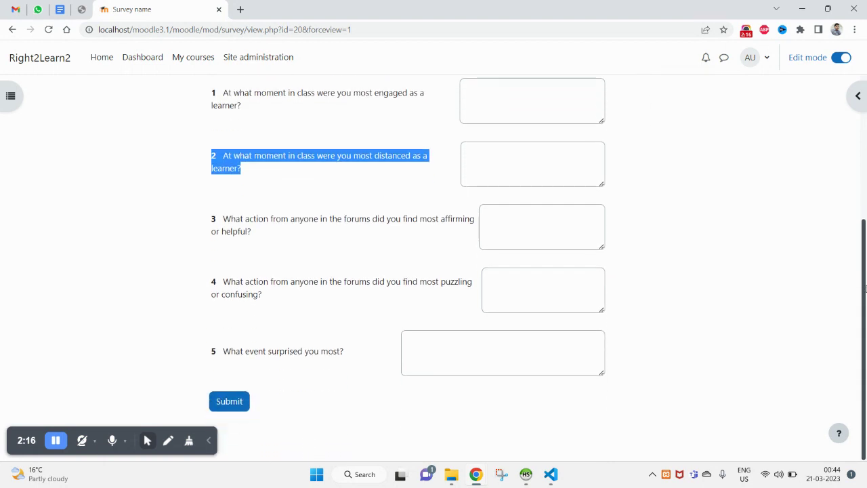
pyautogui.scroll(2, 865, 199)
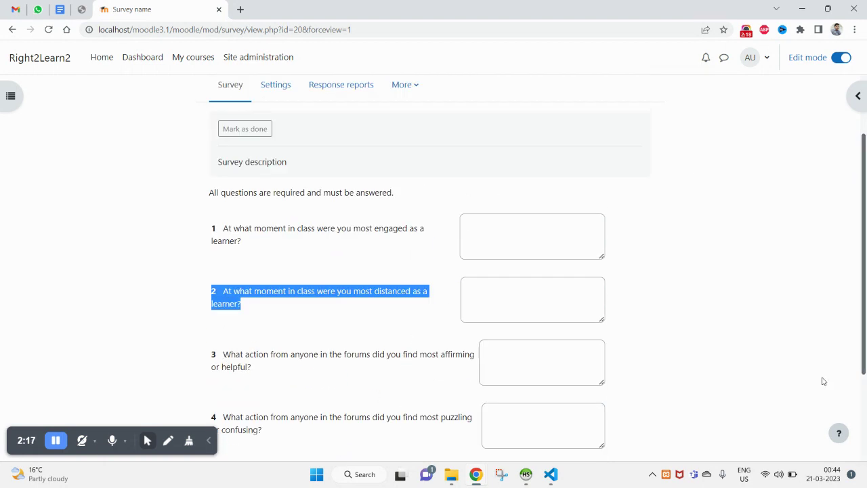
pyautogui.scroll(-1, 801, 224)
pyautogui.scroll(1, 790, 203)
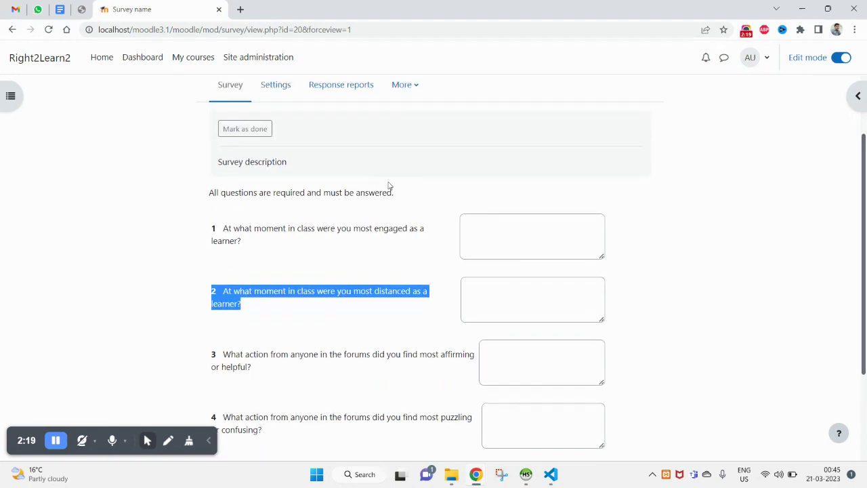
# Switch the survey type to COLLES (Actual) and save, showing its Relevance statements.
pyautogui.click(279, 88)
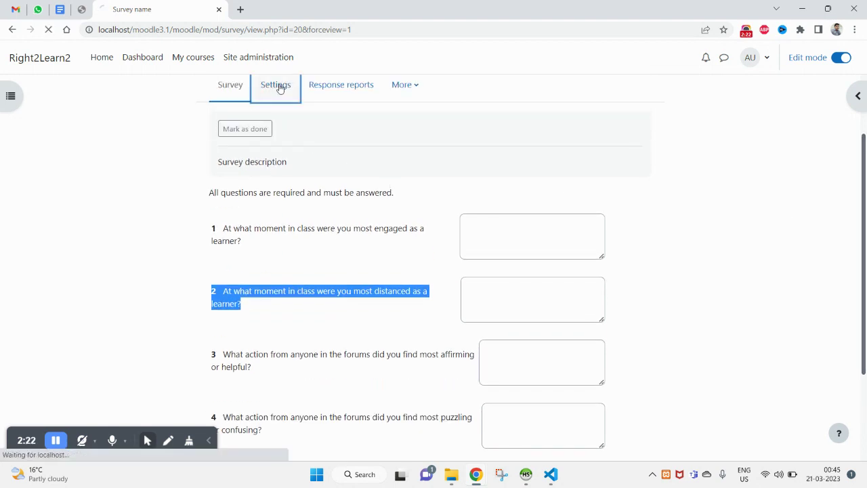
pyautogui.scroll(-3, 358, 219)
pyautogui.click(366, 207)
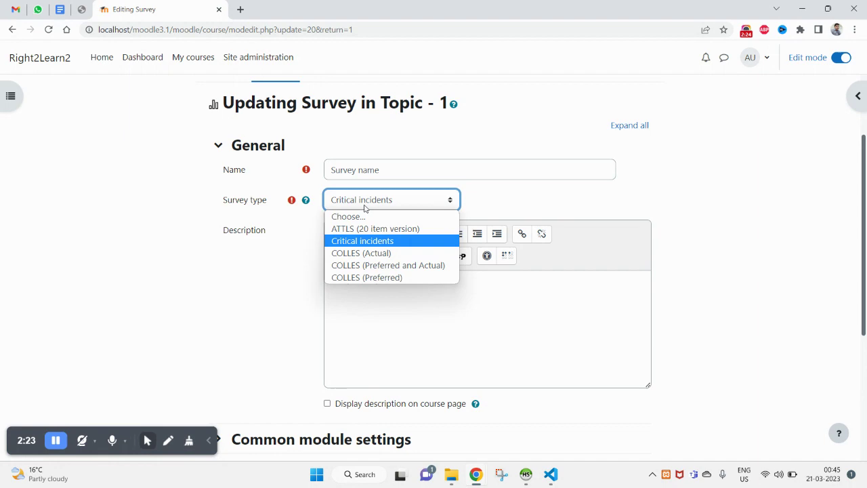
pyautogui.click(361, 254)
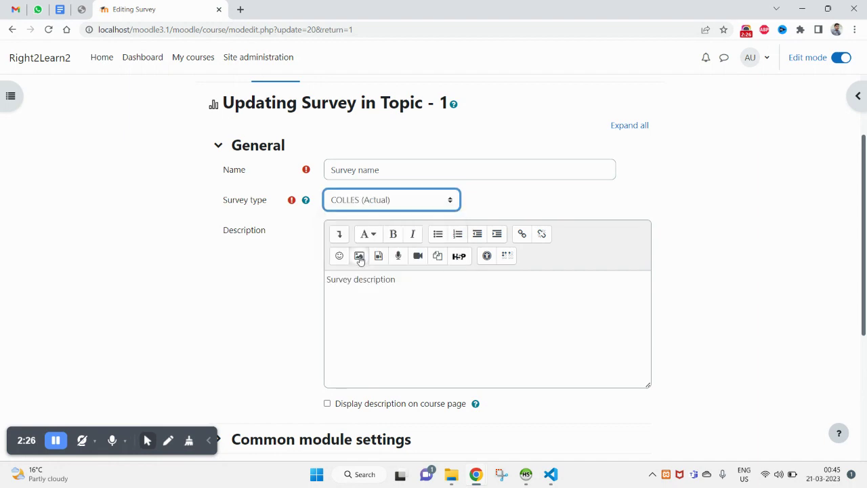
pyautogui.scroll(-5, 369, 280)
pyautogui.click(455, 382)
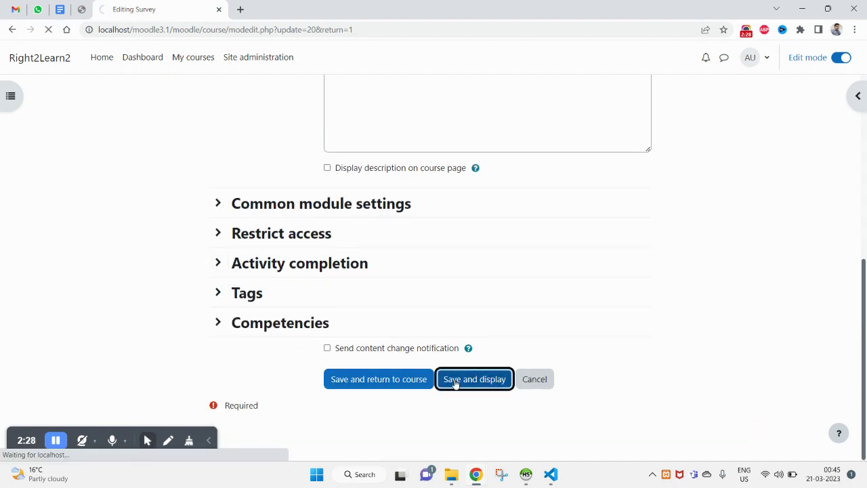
pyautogui.scroll(-4, 455, 372)
pyautogui.scroll(2, 422, 285)
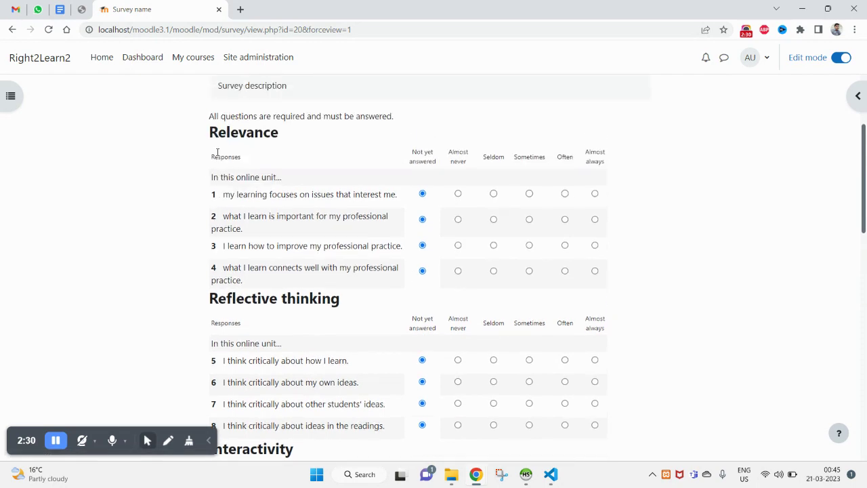
pyautogui.doubleClick(213, 132)
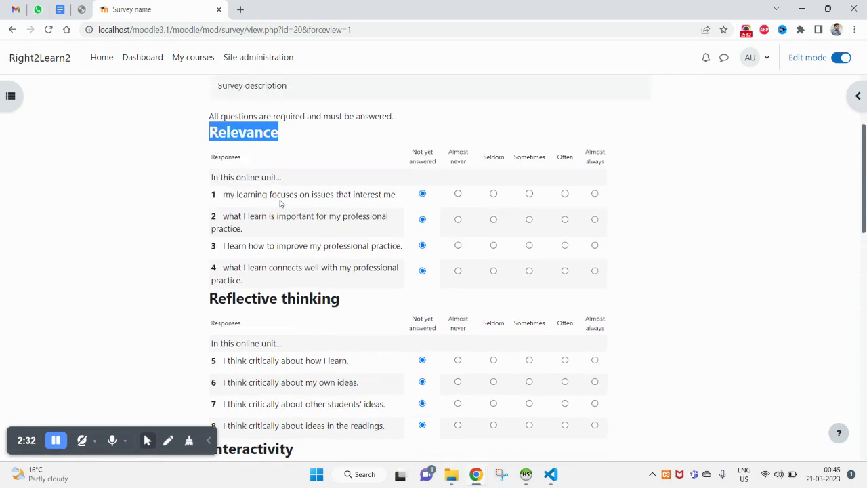
pyautogui.scroll(-4, 366, 194)
pyautogui.scroll(-3, 365, 195)
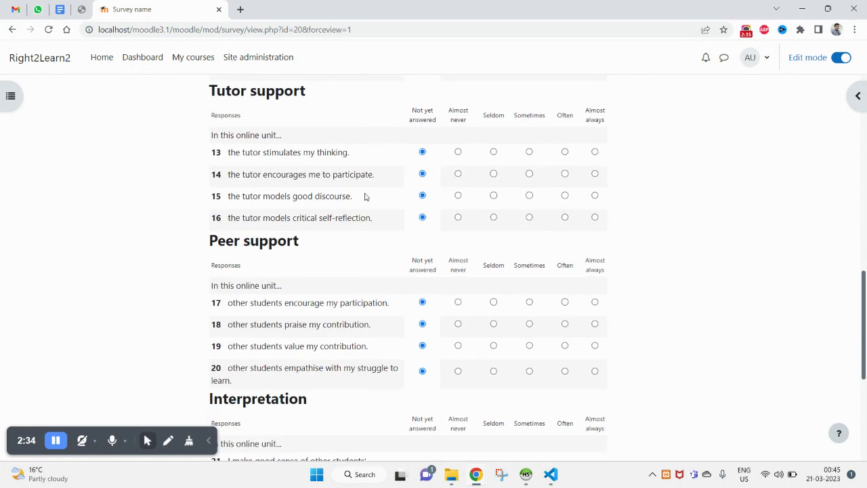
pyautogui.scroll(-2, 298, 279)
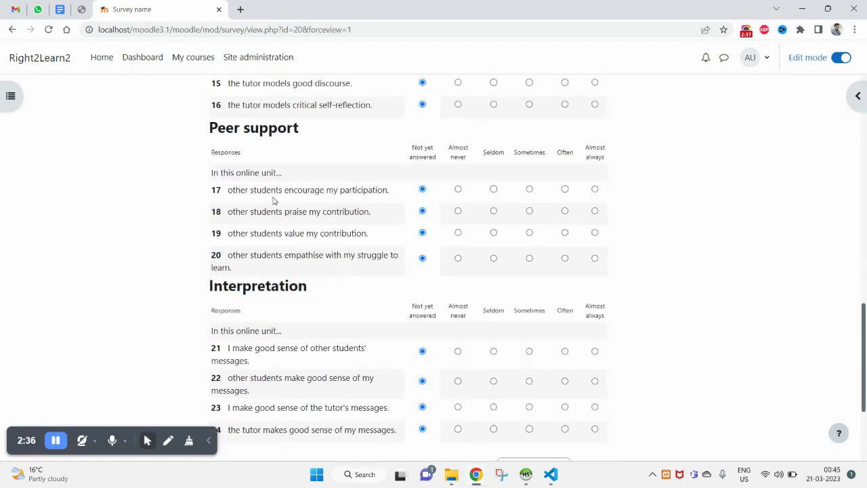
pyautogui.scroll(4, 269, 303)
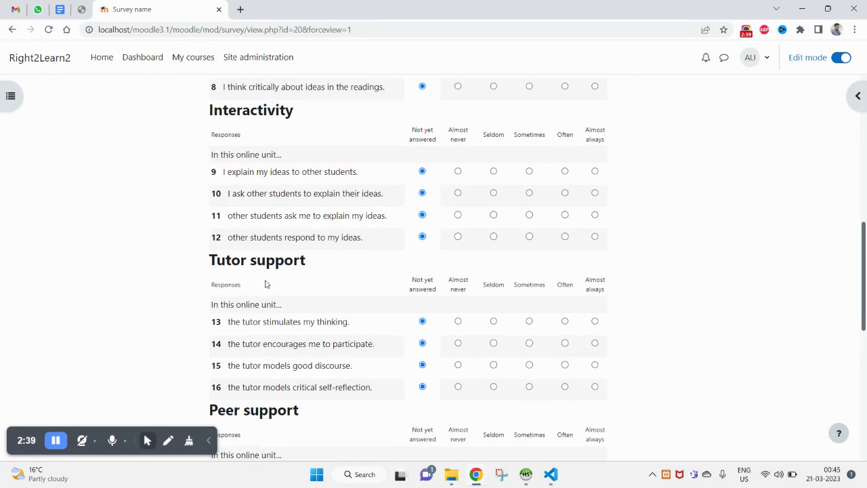
pyautogui.scroll(2, 269, 261)
pyautogui.scroll(4, 275, 248)
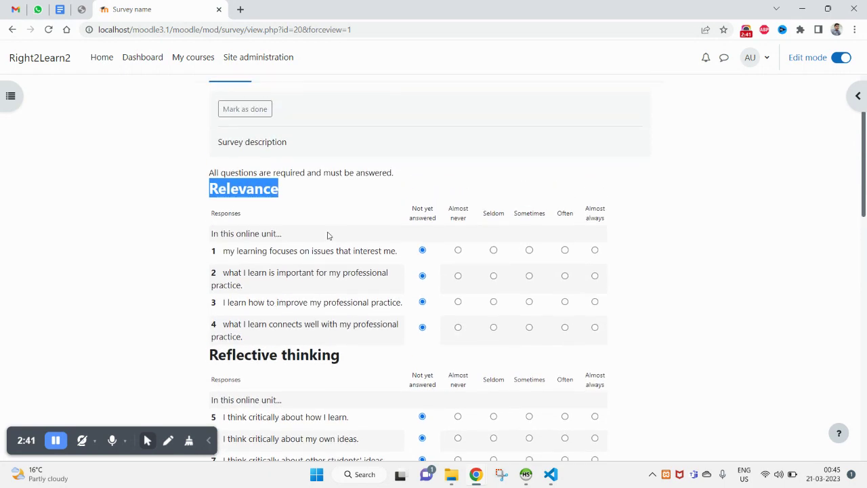
pyautogui.scroll(2, 328, 235)
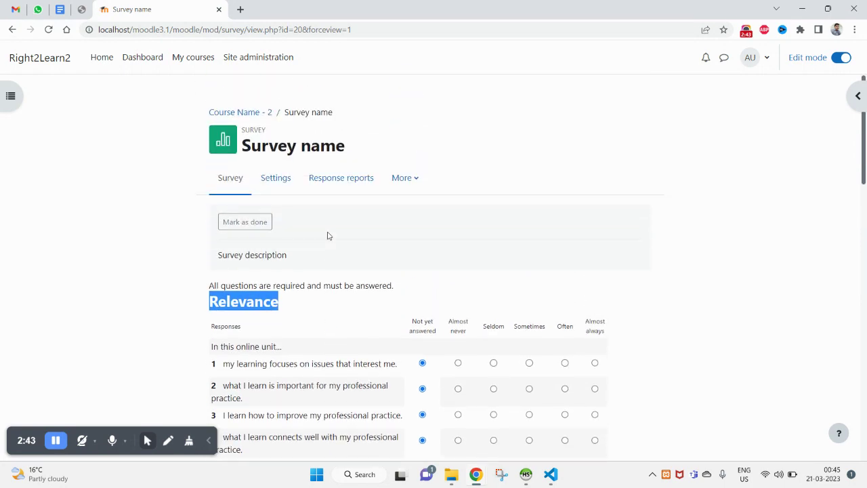
# Switch the survey type to COLLES (Preferred and Actual) in Settings and save it.
pyautogui.click(275, 189)
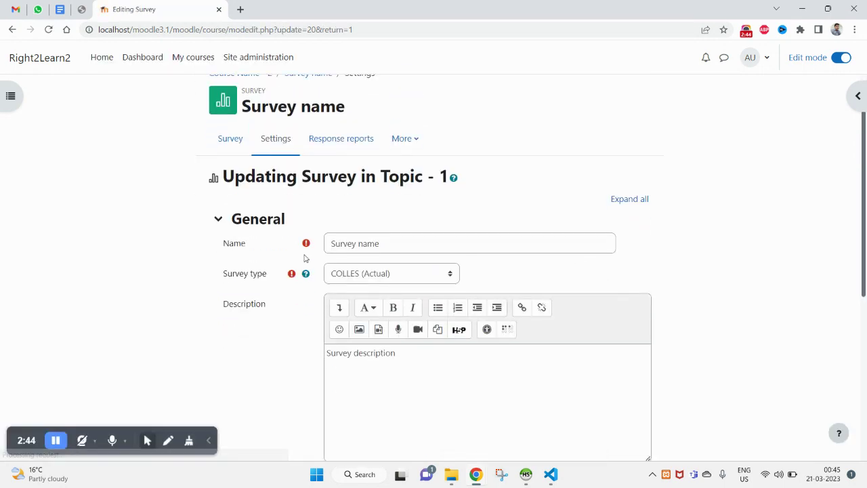
pyautogui.scroll(-2, 305, 257)
pyautogui.click(401, 144)
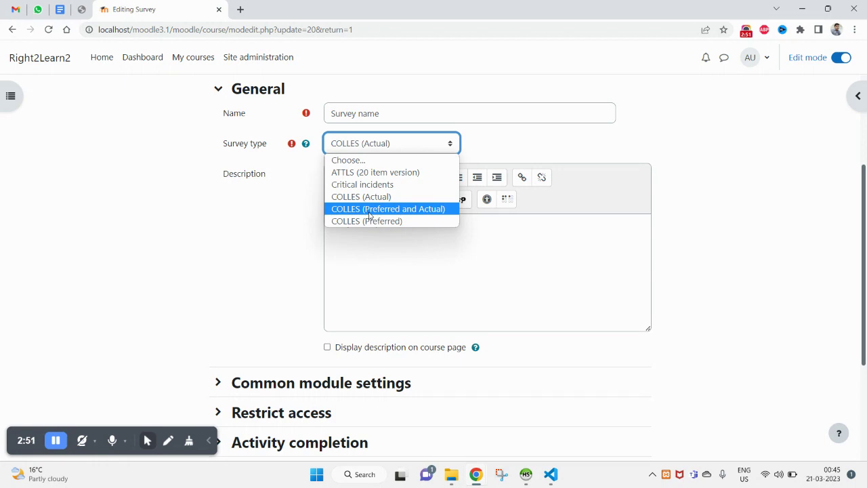
pyautogui.click(371, 211)
pyautogui.scroll(-3, 407, 318)
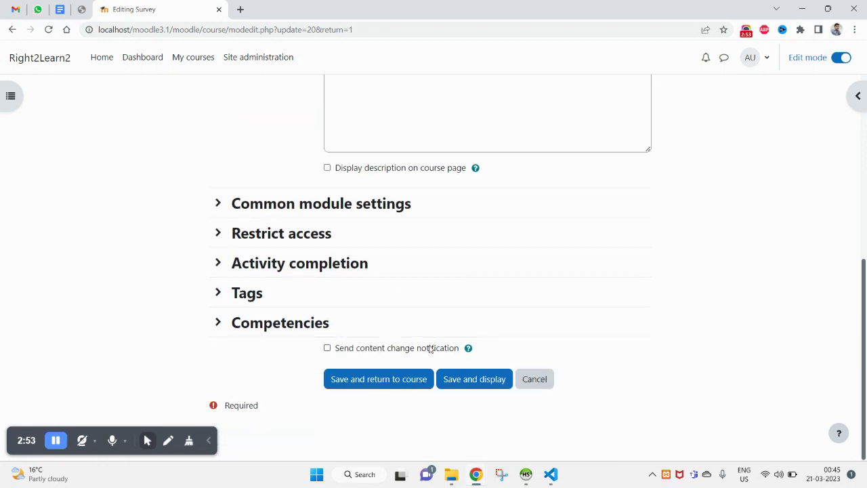
pyautogui.click(473, 383)
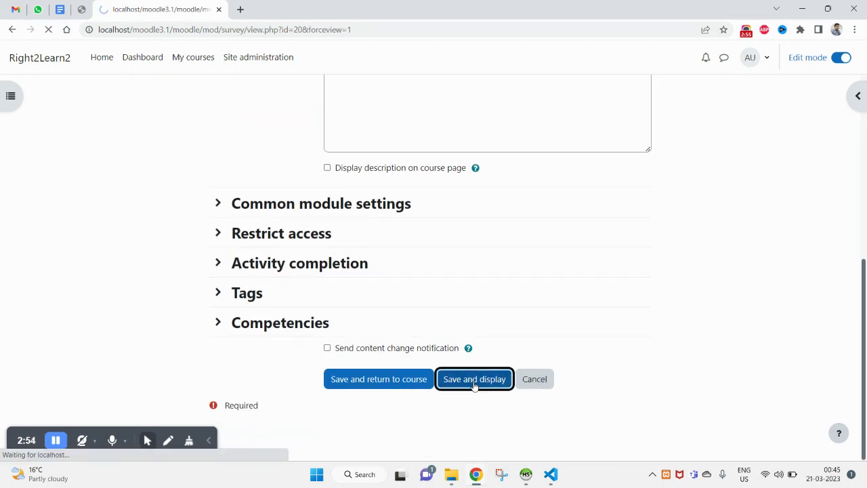
pyautogui.scroll(-3, 378, 343)
pyautogui.scroll(2, 430, 416)
pyautogui.doubleClick(259, 189)
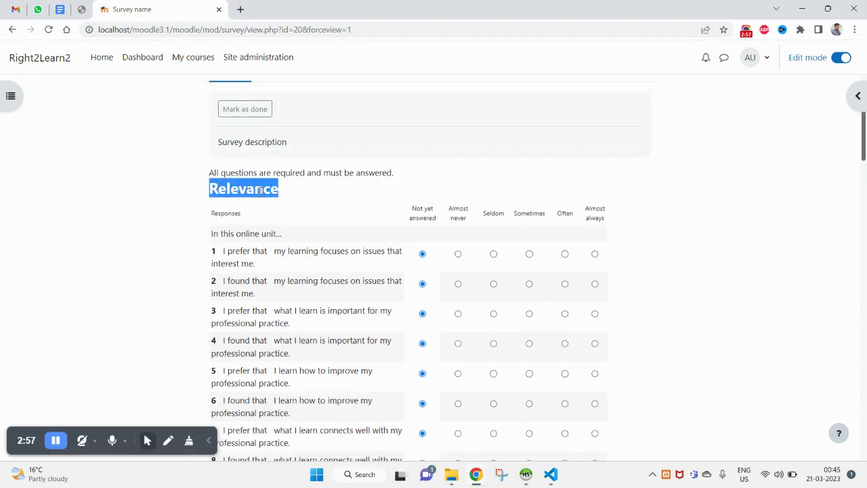
pyautogui.tripleClick(252, 250)
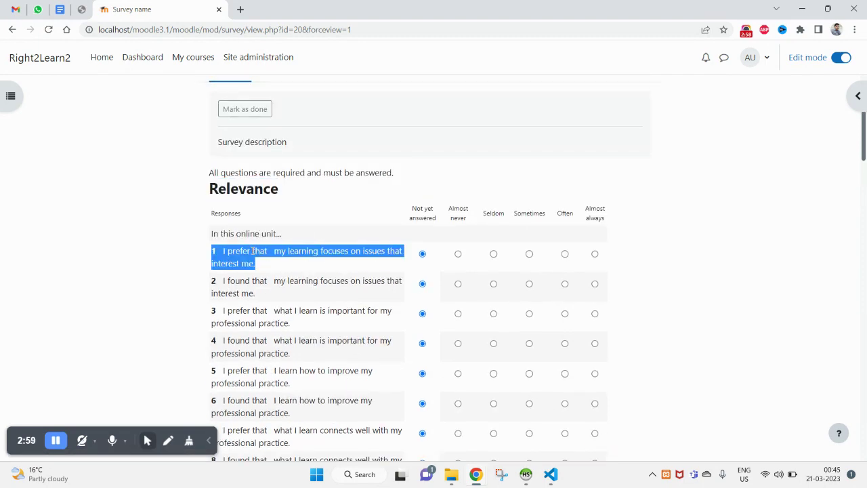
pyautogui.scroll(-2, 253, 251)
pyautogui.scroll(-1, 253, 251)
pyautogui.scroll(-1, 253, 251)
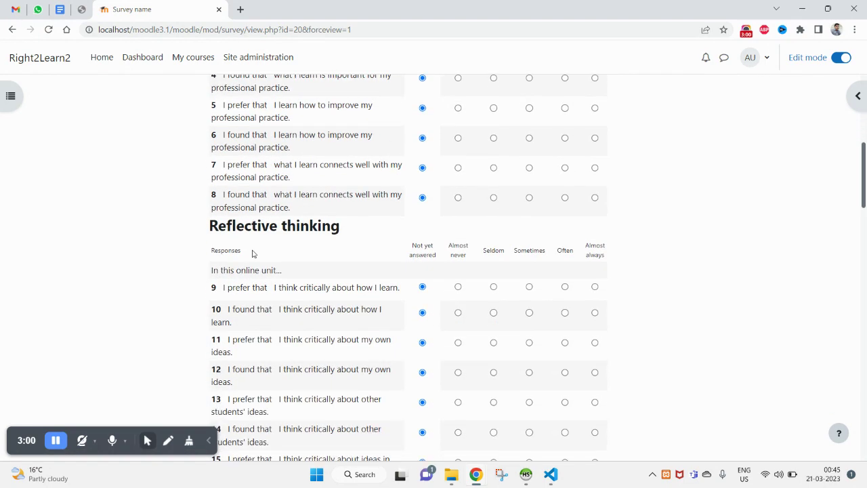
pyautogui.scroll(-1, 280, 216)
pyautogui.scroll(-1, 264, 271)
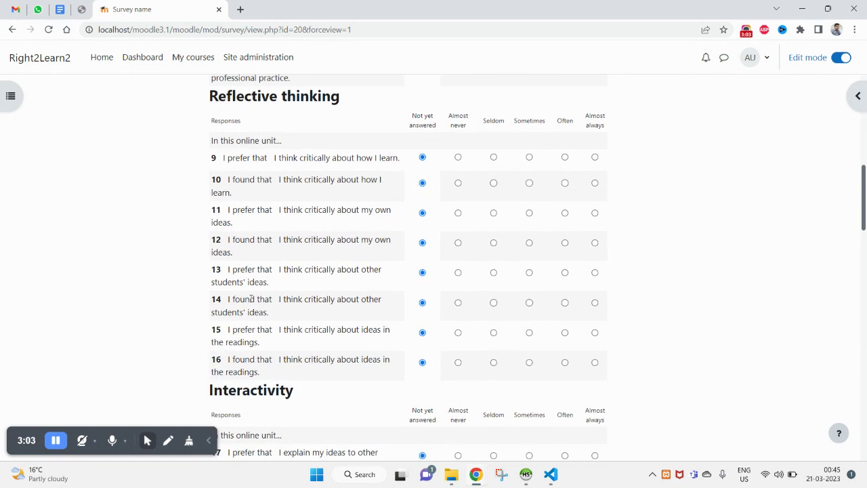
pyautogui.tripleClick(241, 269)
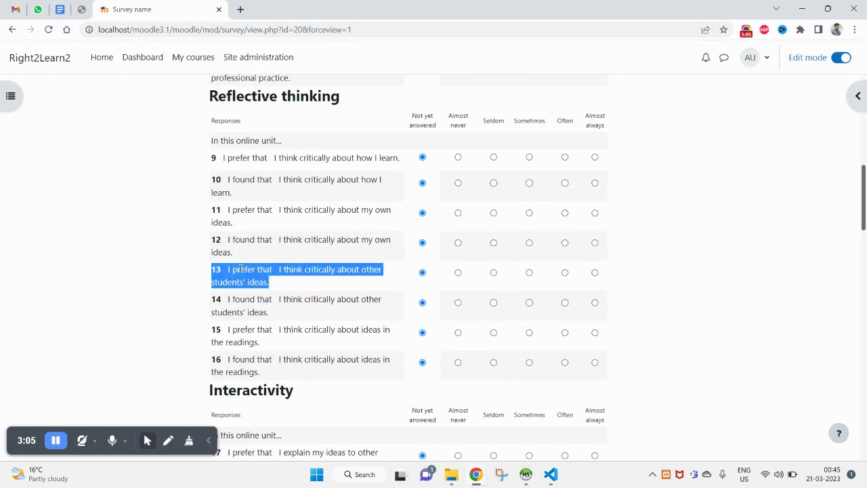
pyautogui.scroll(-1, 331, 314)
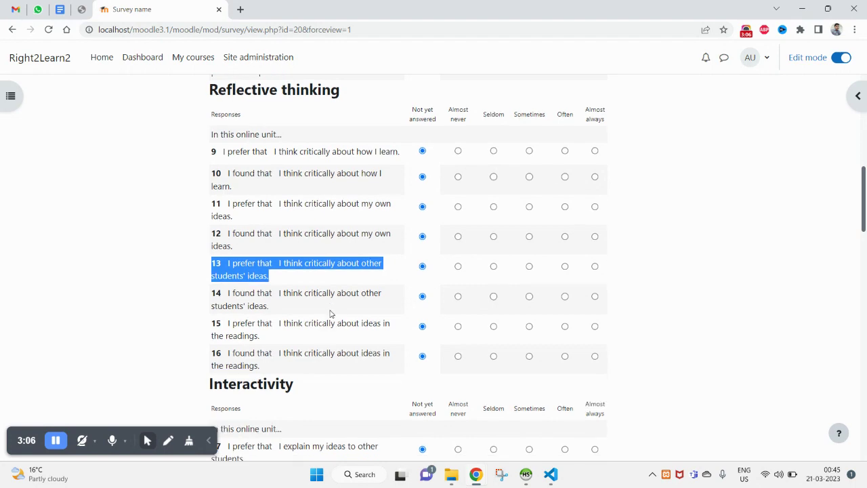
pyautogui.scroll(-1, 331, 311)
pyautogui.scroll(-2, 331, 310)
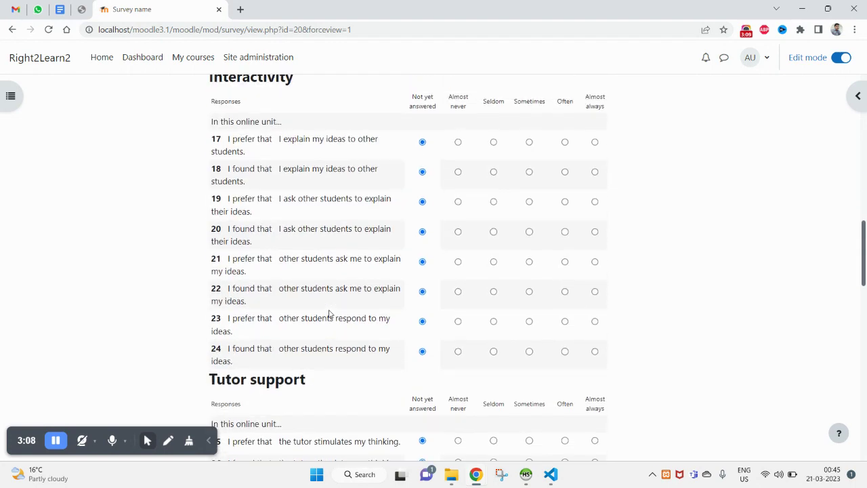
pyautogui.scroll(1, 265, 186)
pyautogui.scroll(-1, 254, 250)
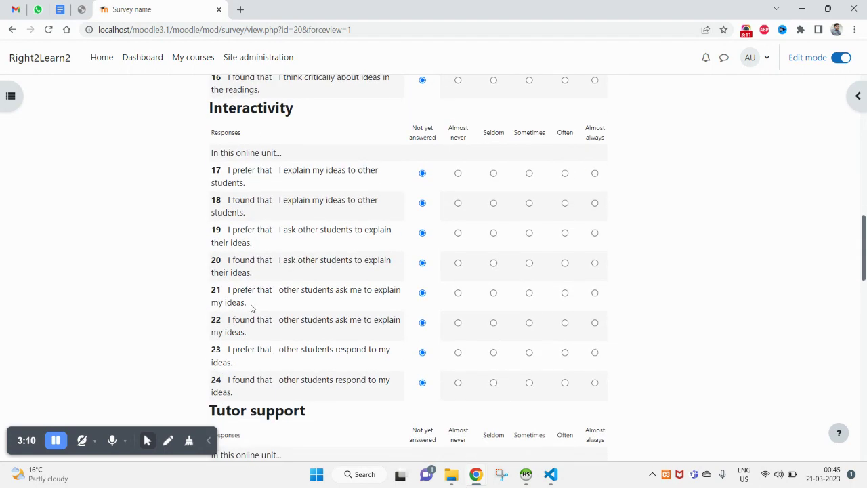
pyautogui.tripleClick(261, 287)
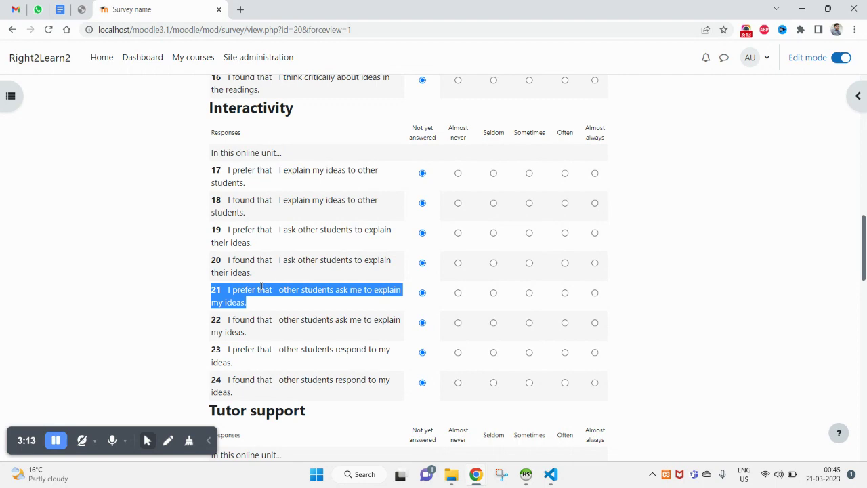
pyautogui.scroll(-2, 262, 287)
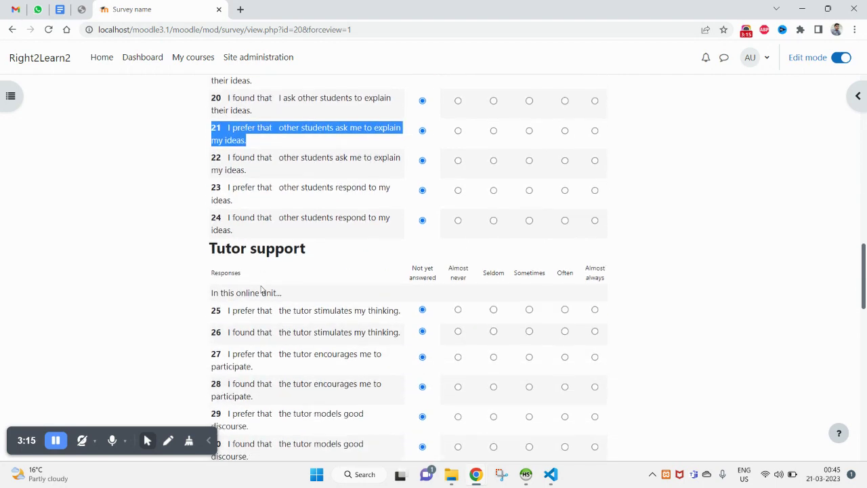
pyautogui.scroll(-2, 262, 287)
pyautogui.scroll(-2, 278, 226)
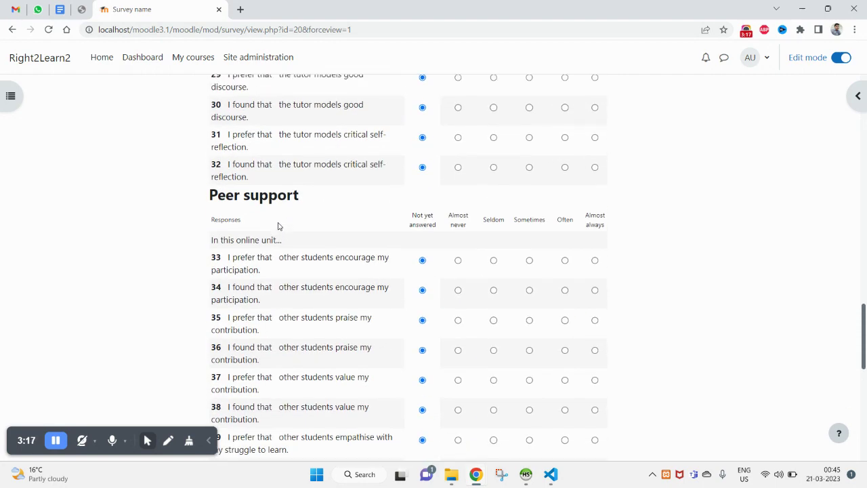
pyautogui.scroll(3, 277, 227)
pyautogui.moveTo(211, 190); pyautogui.dragTo(286, 295)
pyautogui.scroll(-1, 286, 296)
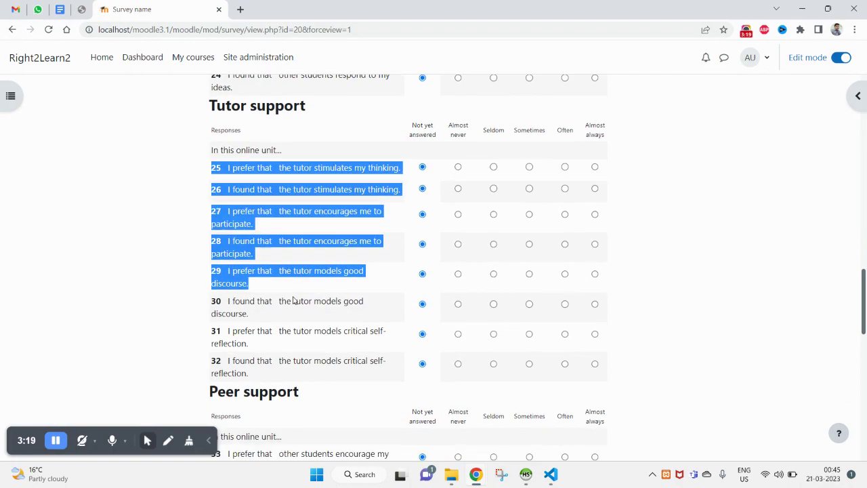
pyautogui.scroll(-2, 310, 284)
pyautogui.scroll(3, 310, 288)
pyautogui.scroll(10, 332, 271)
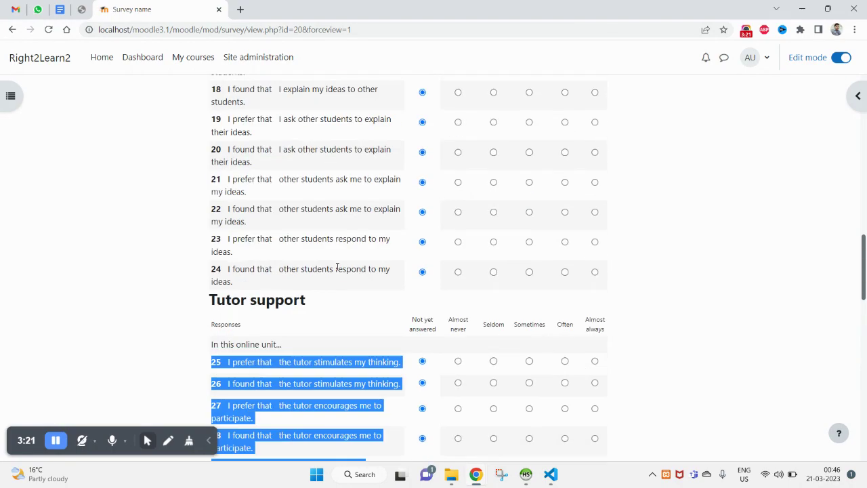
pyautogui.scroll(8, 332, 271)
pyautogui.scroll(5, 335, 270)
pyautogui.scroll(-4, 336, 270)
pyautogui.scroll(4, 335, 270)
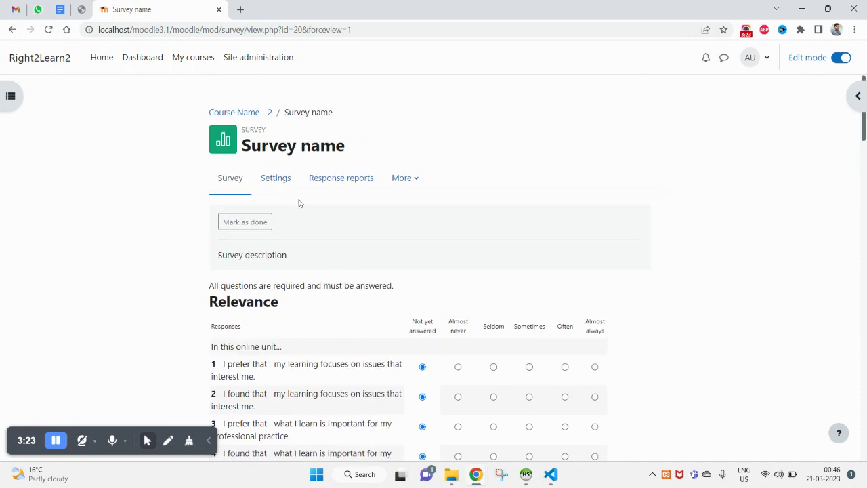
# Switch the survey type to COLLES (Preferred) in Settings and save and display it.
pyautogui.click(275, 178)
pyautogui.scroll(-3, 335, 168)
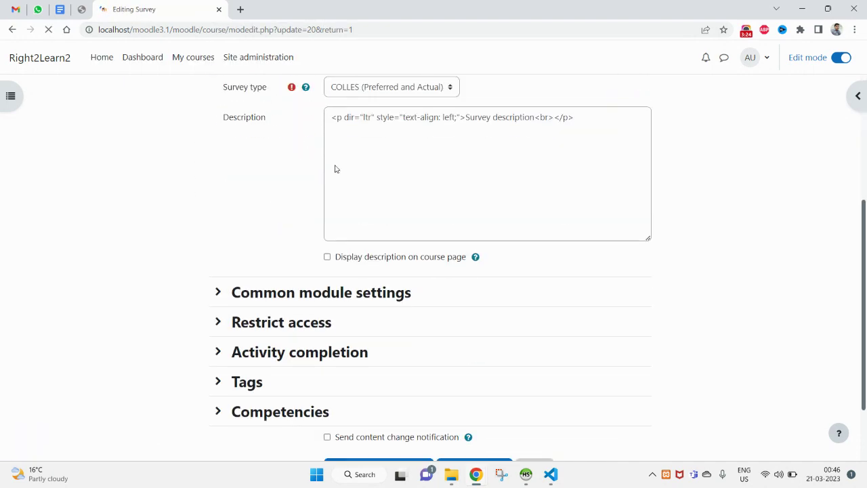
pyautogui.click(384, 88)
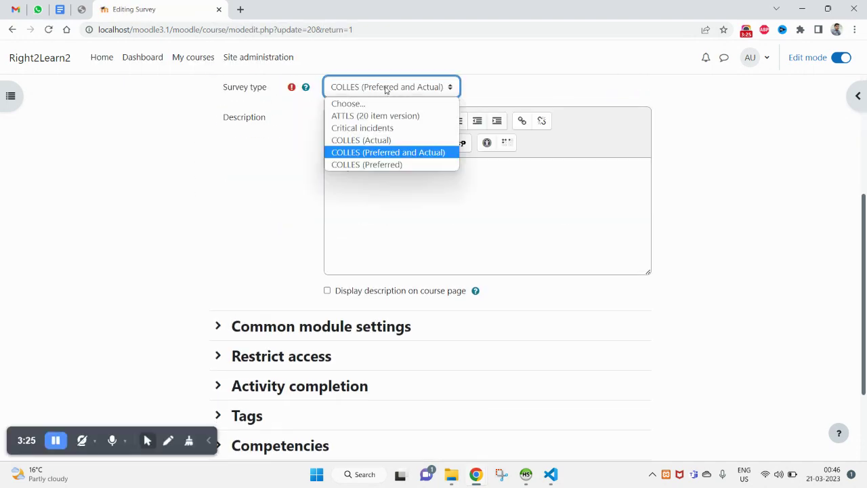
pyautogui.click(367, 167)
pyautogui.scroll(-3, 441, 294)
pyautogui.click(480, 383)
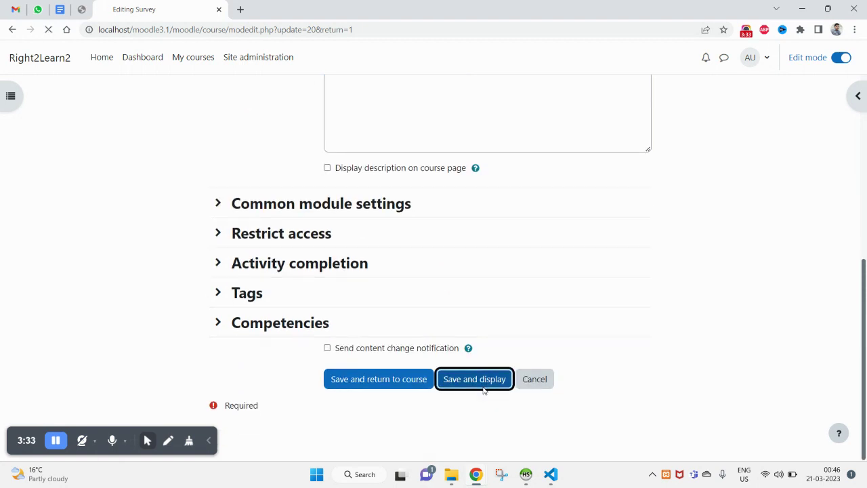
# Review questions 25 and 26, leaving 25's time unanswered, and enter the comments box.
pyautogui.scroll(-3, 318, 312)
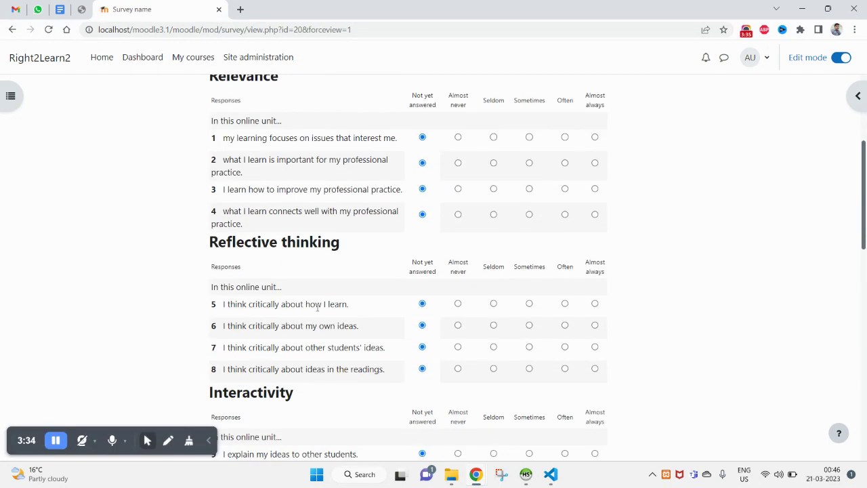
pyautogui.scroll(-3, 316, 296)
pyautogui.scroll(-3, 311, 296)
pyautogui.scroll(-3, 312, 291)
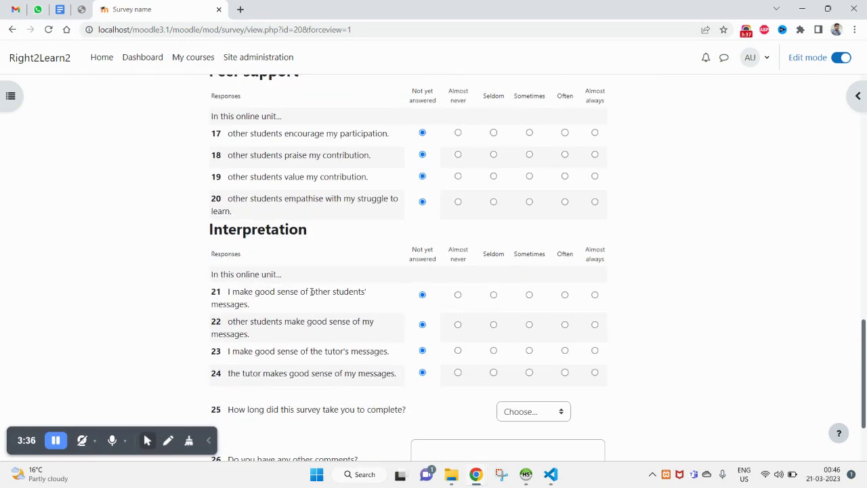
pyautogui.scroll(-2, 312, 294)
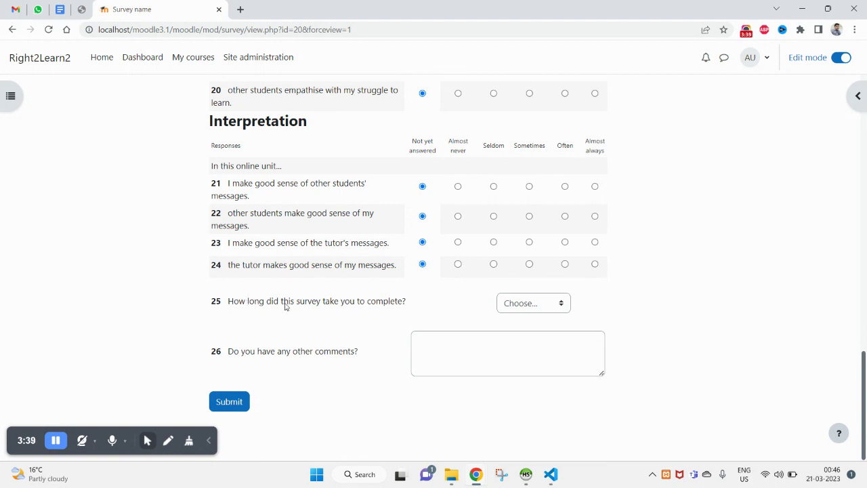
pyautogui.moveTo(298, 304); pyautogui.dragTo(405, 312)
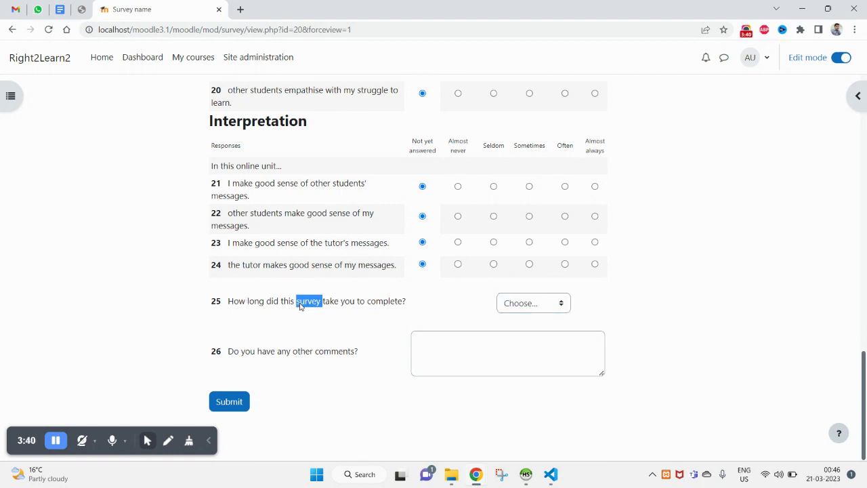
pyautogui.click(507, 304)
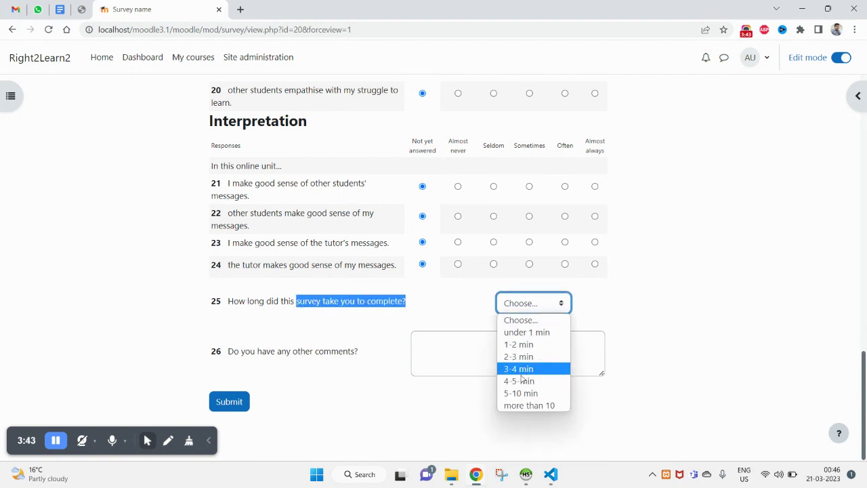
pyautogui.click(321, 384)
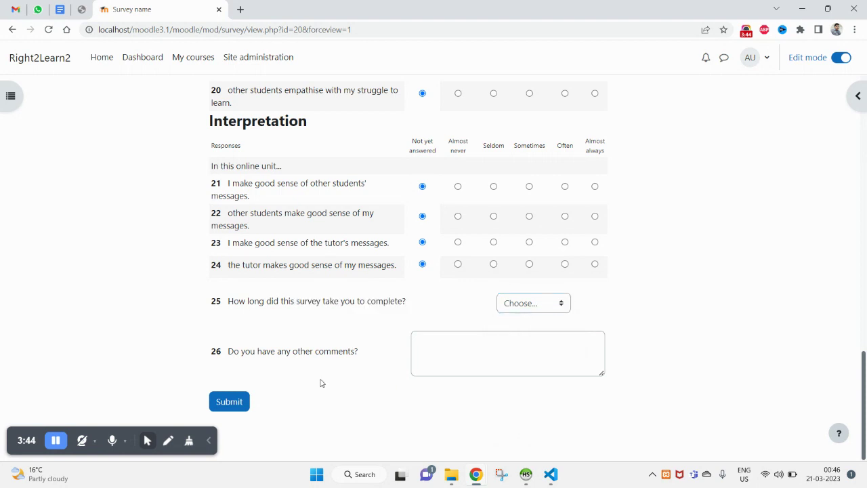
pyautogui.click(234, 353)
pyautogui.moveTo(229, 351); pyautogui.dragTo(364, 347)
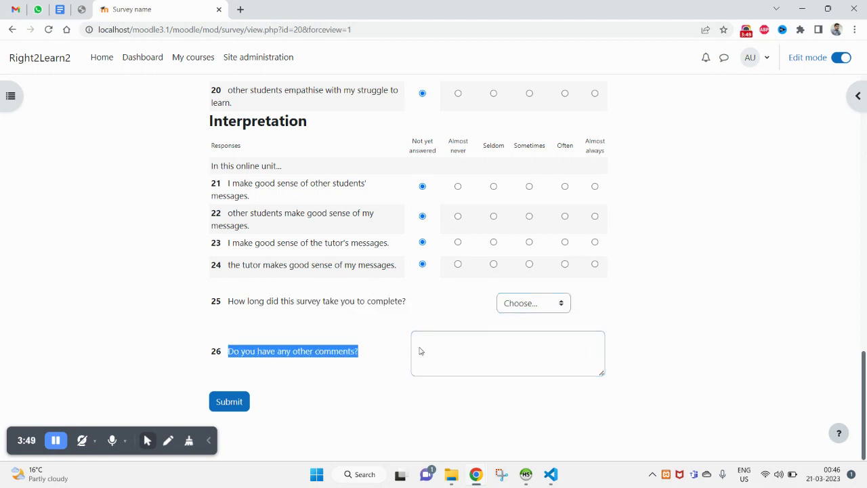
pyautogui.click(480, 359)
# Comment 'fghjk', submit the survey, and cancel the unanswered-questions error.
pyautogui.write('fghjk')
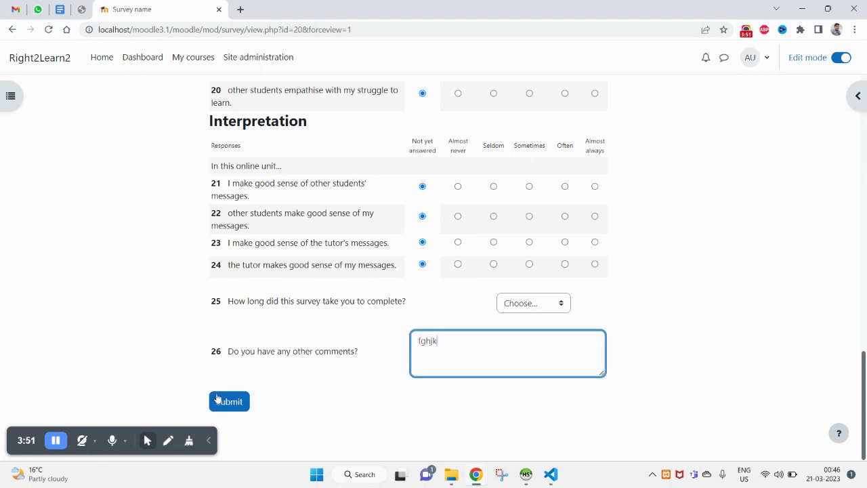
pyautogui.click(217, 400)
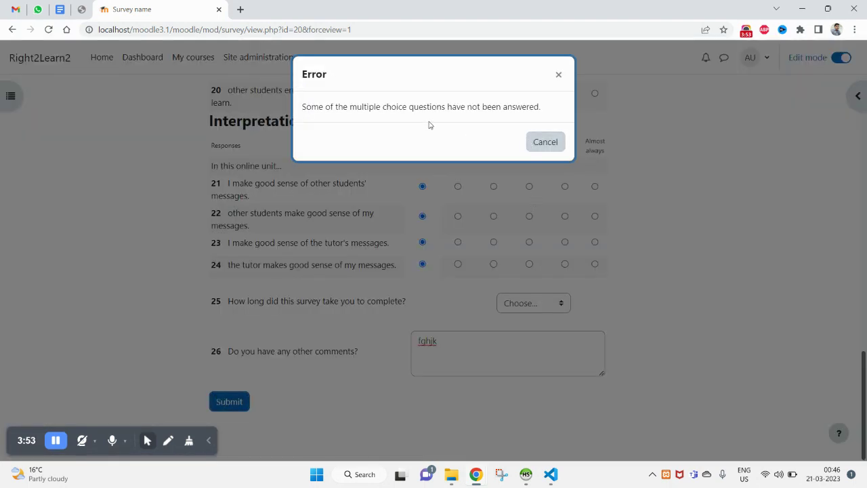
pyautogui.click(545, 141)
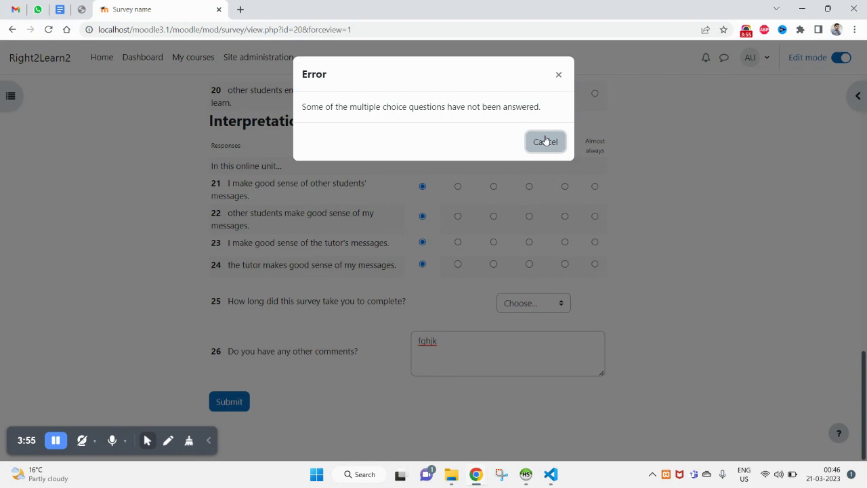
pyautogui.click(546, 141)
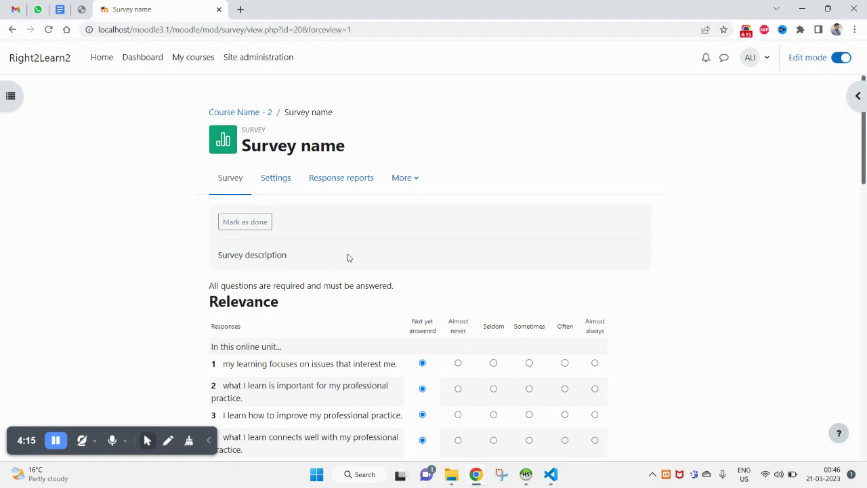
# Read through the survey questions, highlighting the Interpretation section heading along the way.
pyautogui.scroll(-1, 348, 257)
pyautogui.scroll(-2, 380, 255)
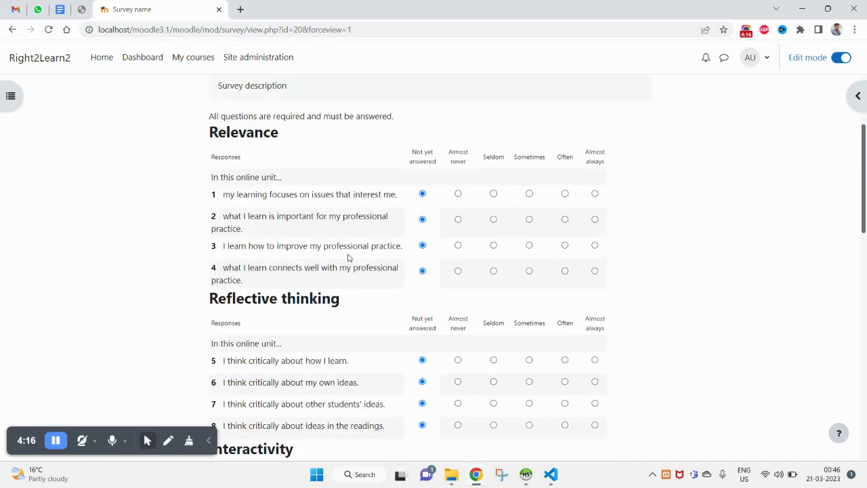
pyautogui.scroll(-1, 243, 266)
pyautogui.scroll(-4, 238, 285)
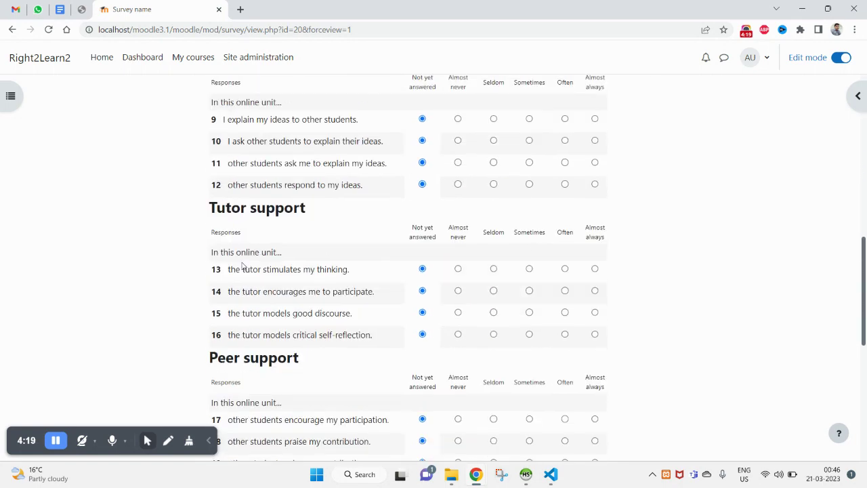
pyautogui.scroll(-2, 235, 296)
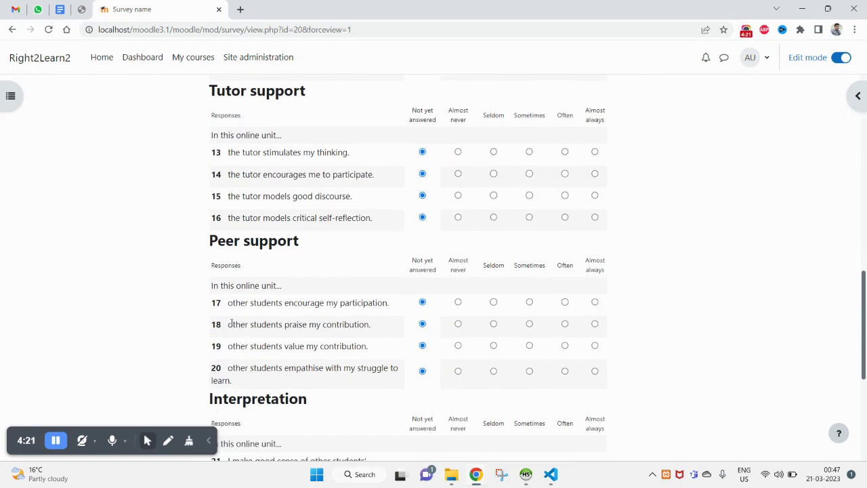
pyautogui.scroll(-2, 231, 322)
pyautogui.scroll(-2, 231, 326)
pyautogui.scroll(1, 231, 326)
pyautogui.scroll(2, 230, 325)
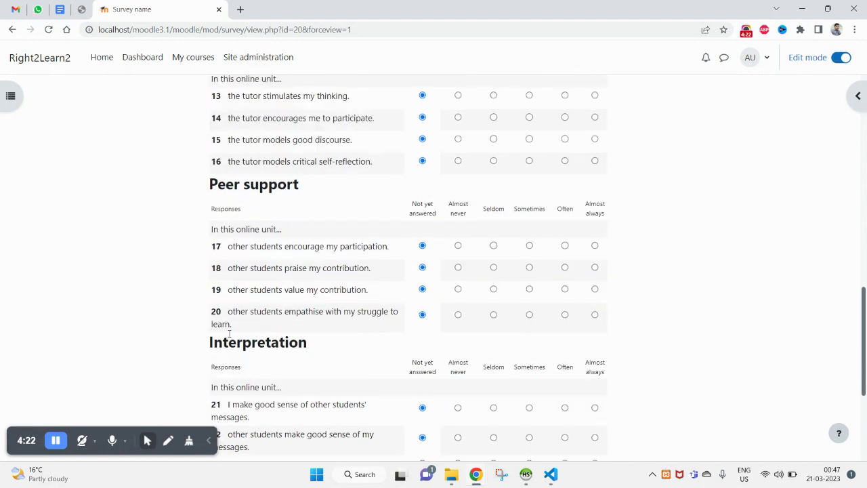
pyautogui.doubleClick(229, 336)
pyautogui.scroll(-1, 228, 337)
pyautogui.scroll(-1, 229, 337)
pyautogui.scroll(5, 292, 366)
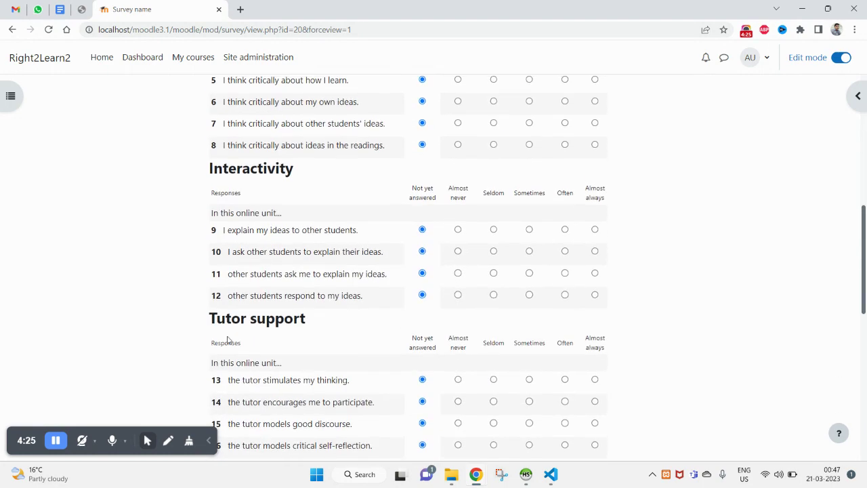
pyautogui.scroll(4, 357, 388)
pyautogui.scroll(2, 357, 384)
# Reopen the survey settings and confirm the type is still COLLES (Preferred).
pyautogui.click(285, 187)
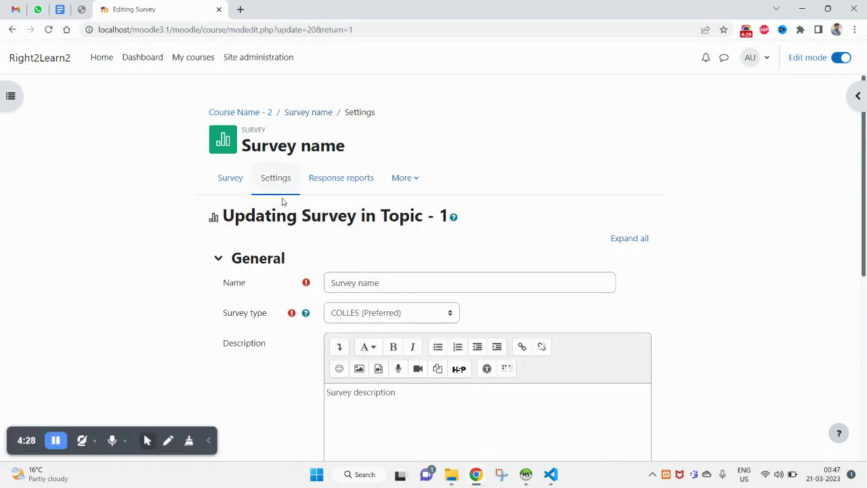
pyautogui.scroll(-1, 245, 316)
pyautogui.scroll(-3, 245, 316)
pyautogui.scroll(-1, 245, 316)
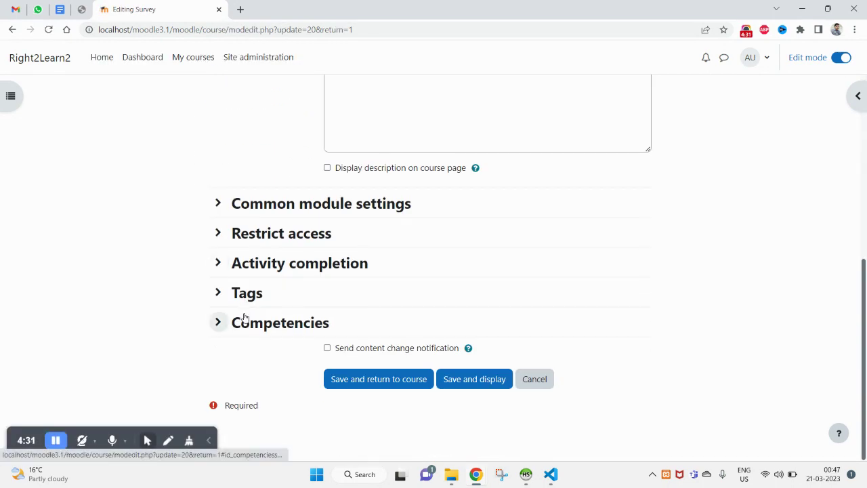
pyautogui.scroll(5, 244, 317)
pyautogui.click(220, 182)
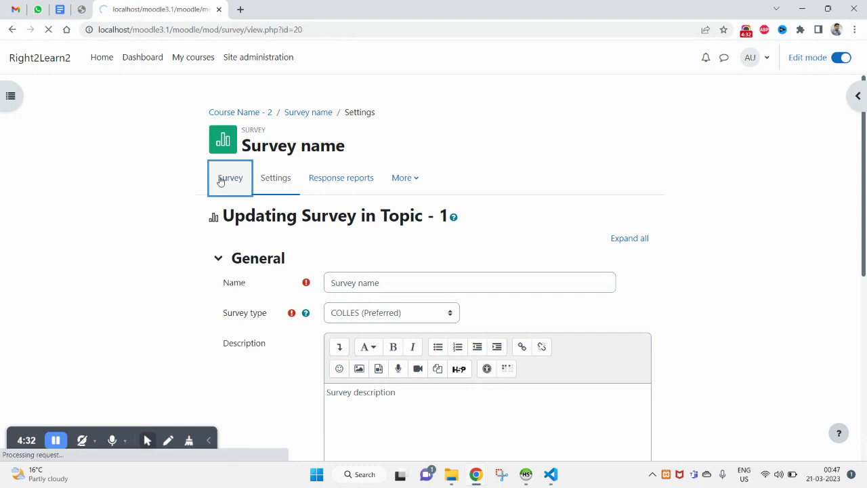
pyautogui.scroll(-1, 350, 279)
pyautogui.scroll(1, 344, 285)
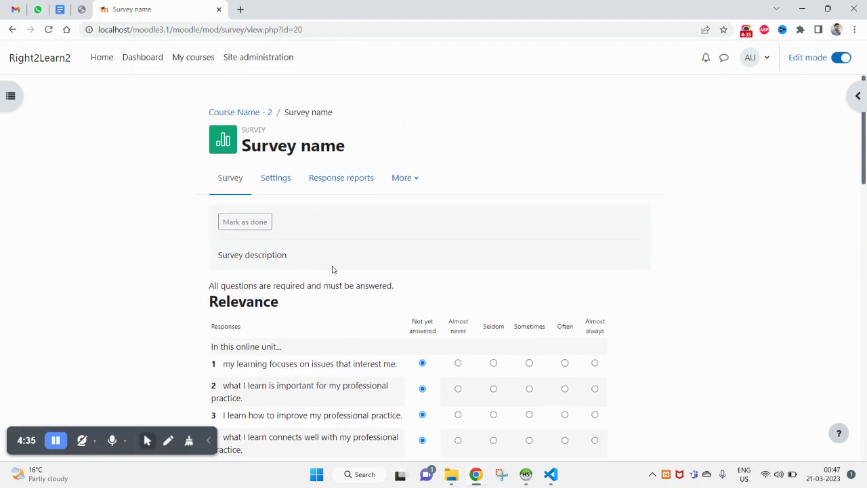
pyautogui.click(255, 110)
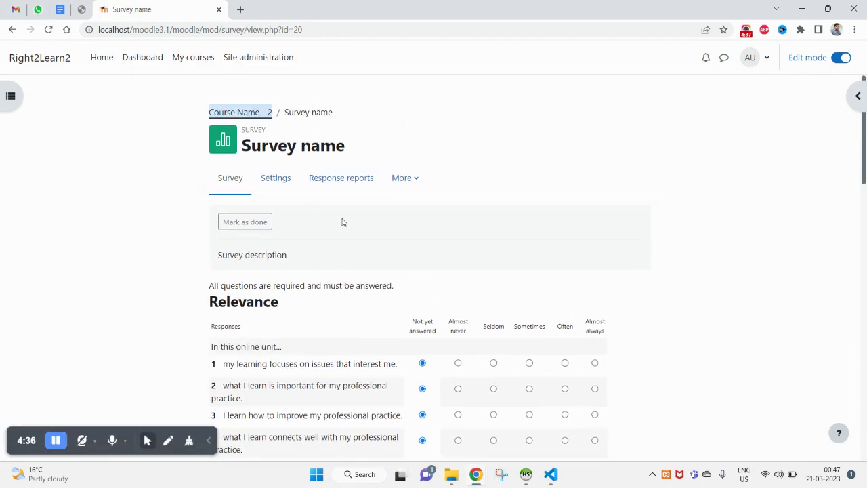
pyautogui.scroll(-2, 342, 222)
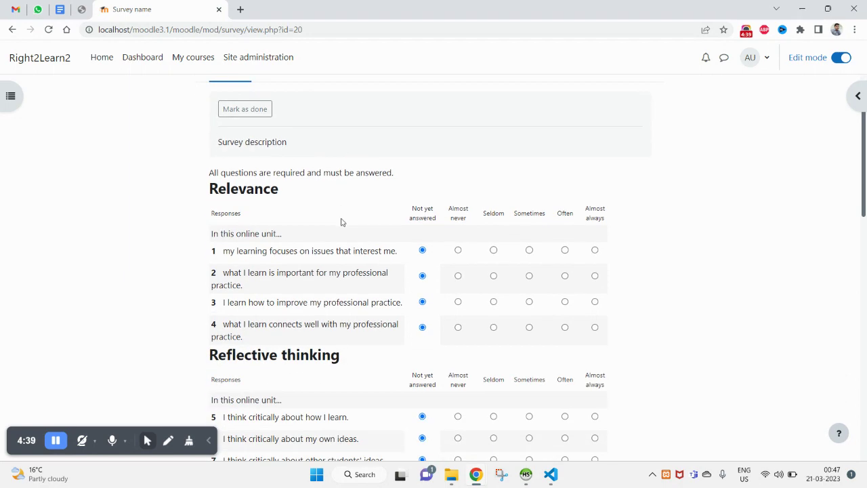
pyautogui.scroll(-1, 342, 222)
pyautogui.scroll(3, 341, 222)
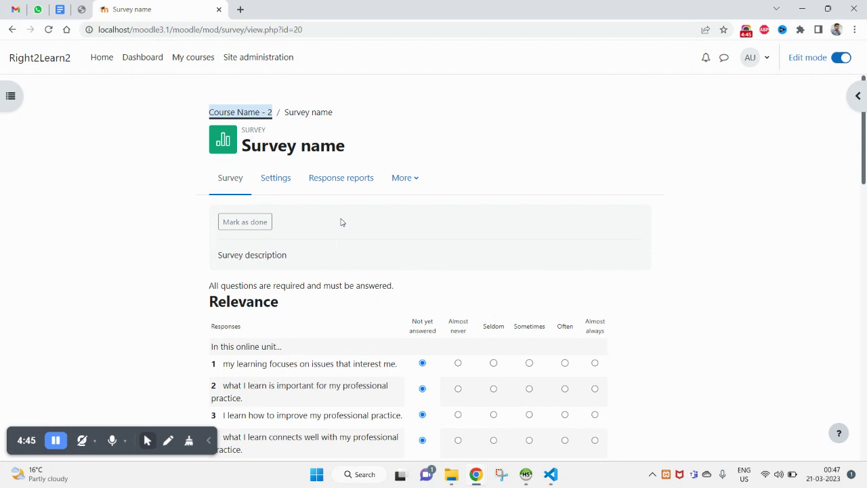
pyautogui.scroll(-1, 341, 223)
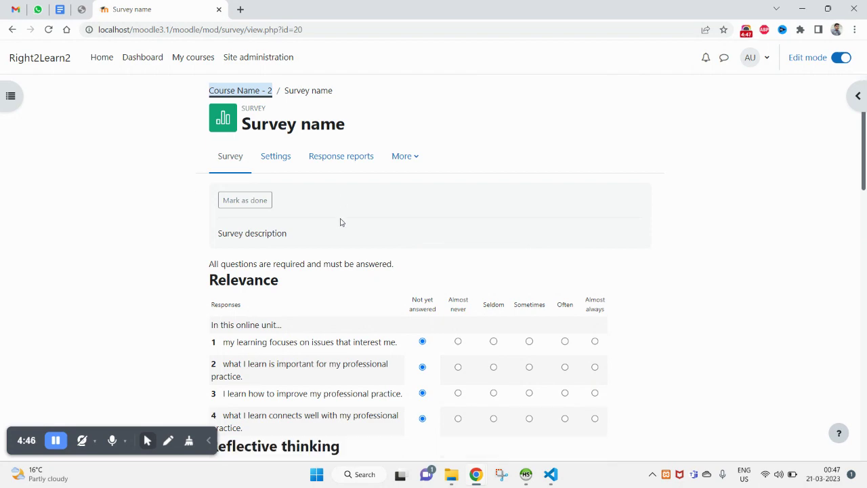
pyautogui.scroll(-4, 342, 222)
pyautogui.scroll(-3, 340, 217)
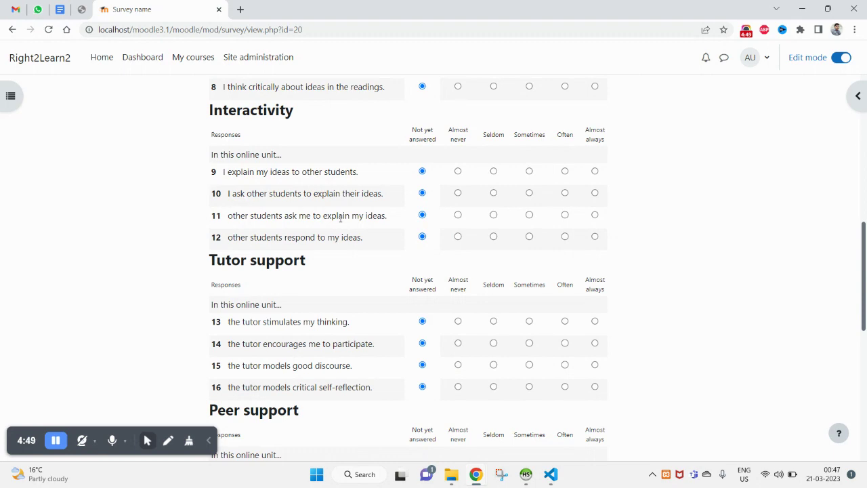
pyautogui.scroll(-1, 340, 217)
pyautogui.scroll(-2, 340, 218)
pyautogui.scroll(-2, 340, 220)
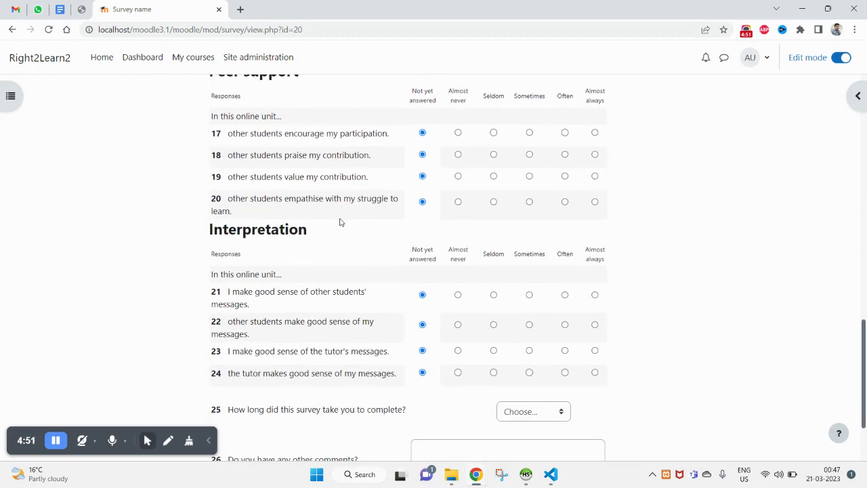
pyautogui.scroll(5, 340, 223)
pyautogui.scroll(8, 341, 222)
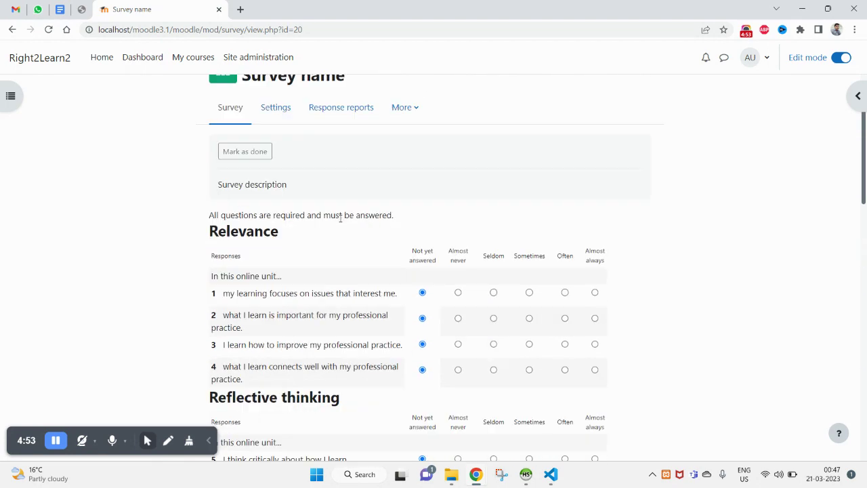
pyautogui.scroll(2, 341, 223)
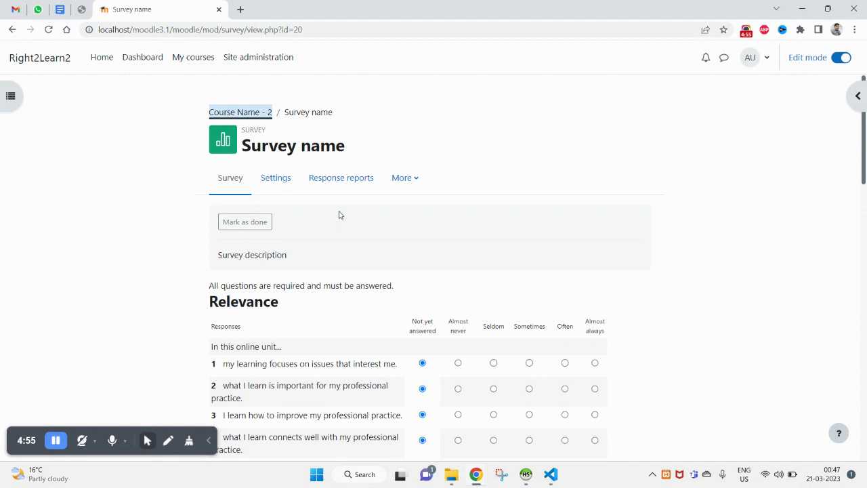